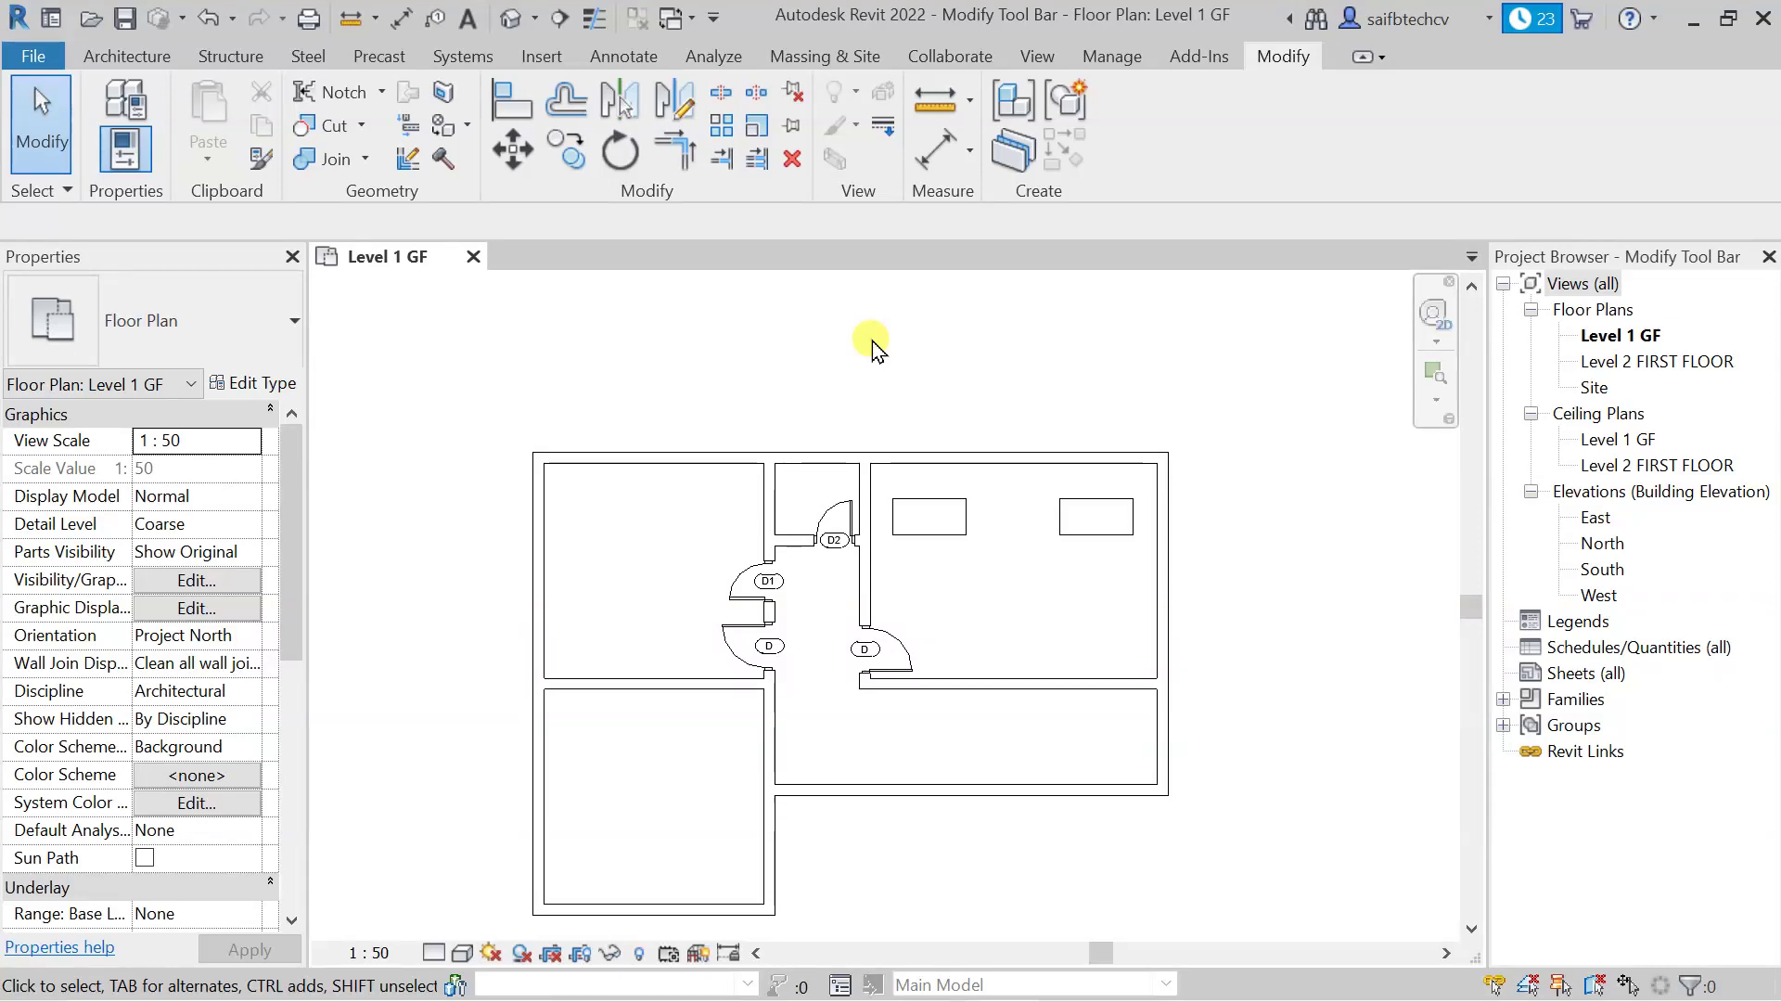
Step: Start Offset with Numerical, 1.0000 m and Copy checked, zoomed in on the top wall
{"action": "middle_click_drag", "start_coordinate": [931, 595], "coordinate": [954, 576]}
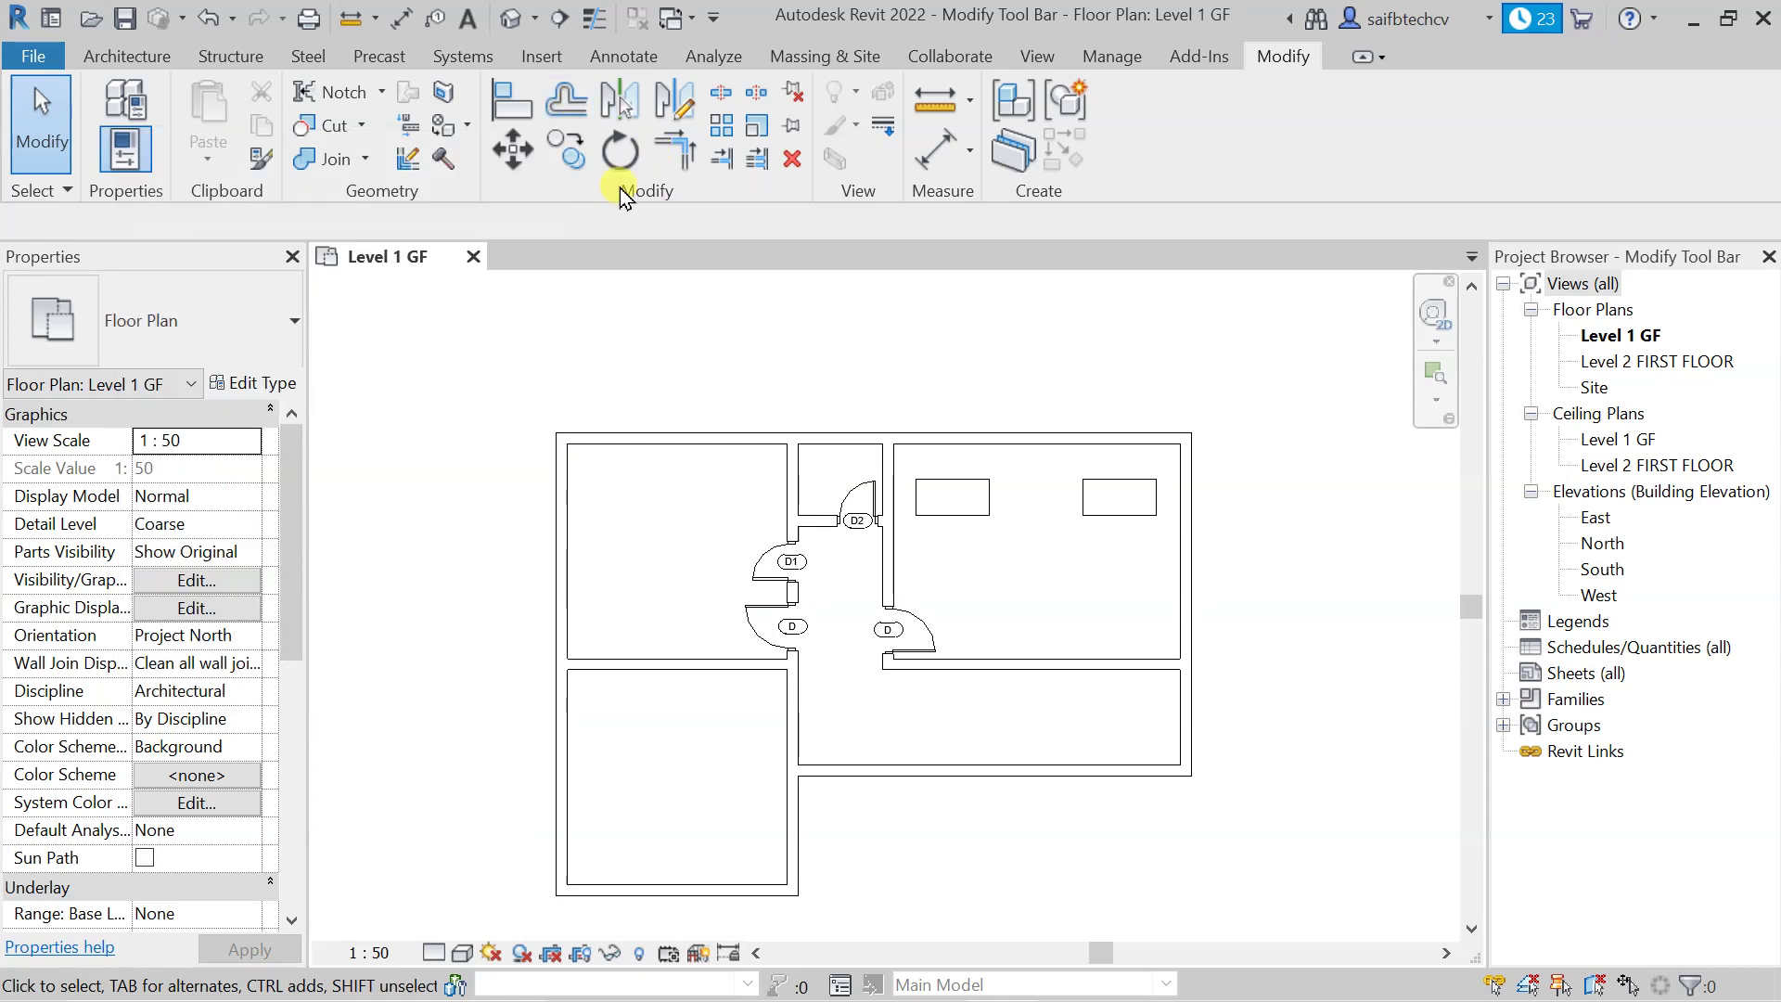
{"action": "left_click", "coordinate": [566, 102]}
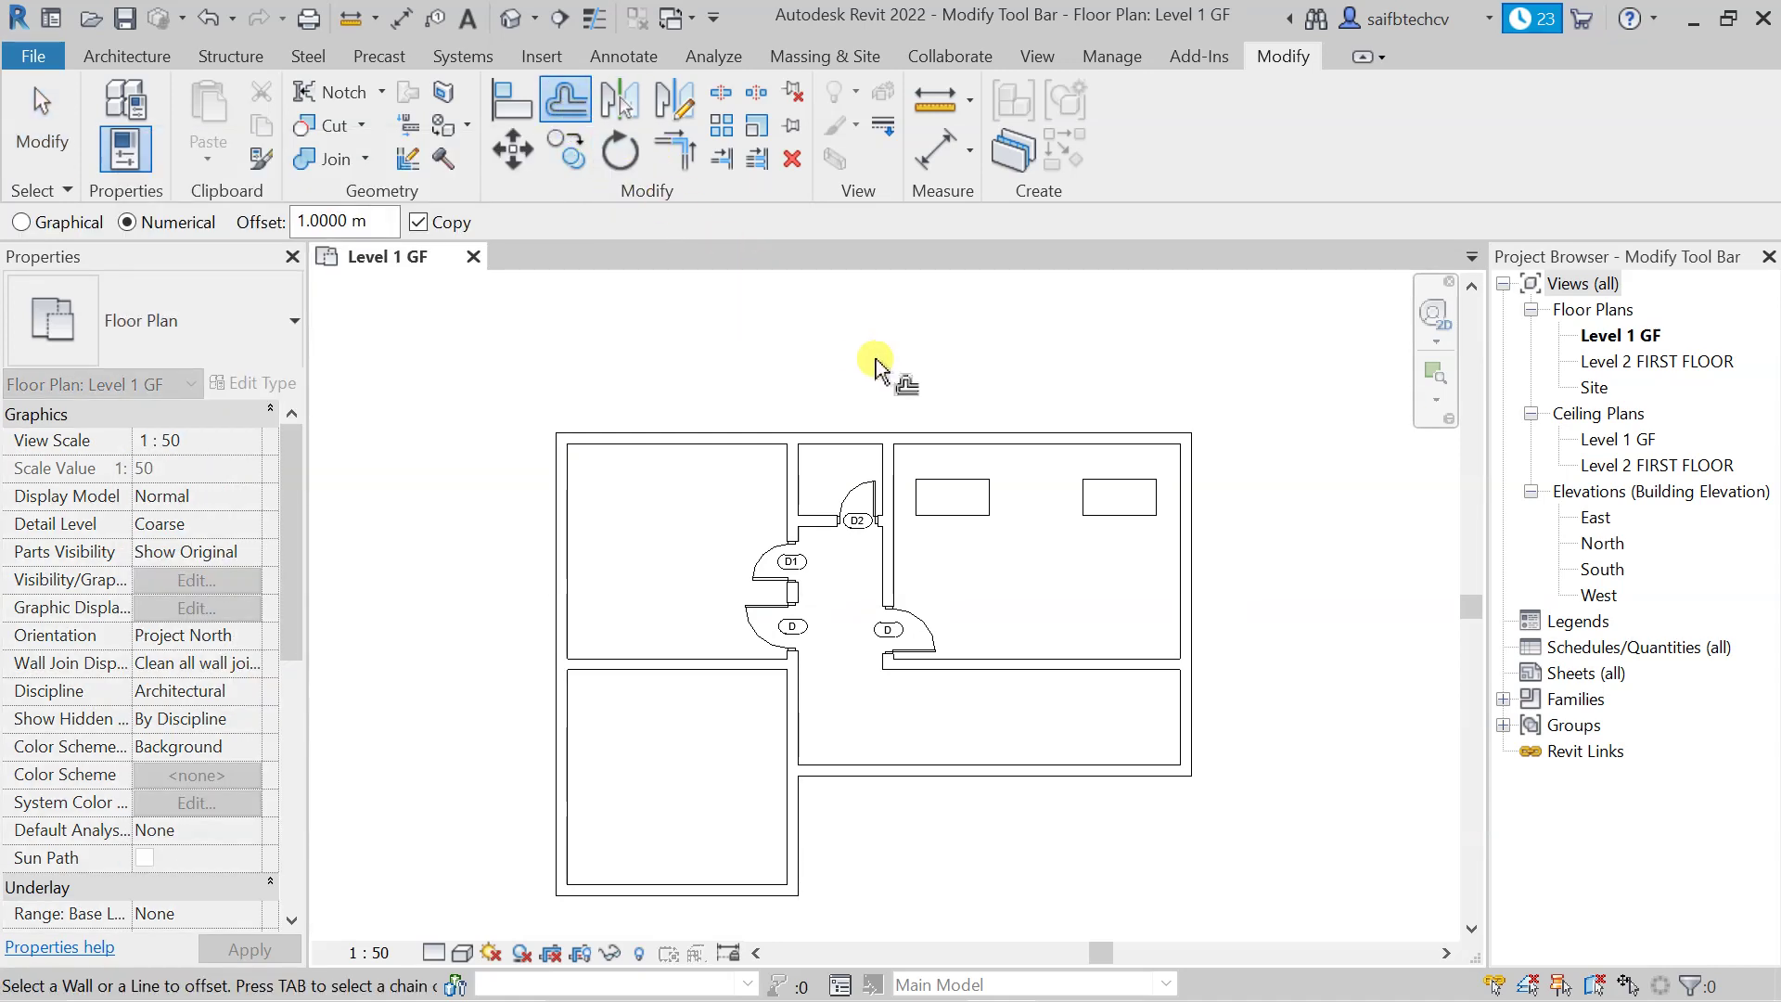
{"action": "scroll", "coordinate": [890, 376], "scroll_direction": "up", "scroll_amount": 2}
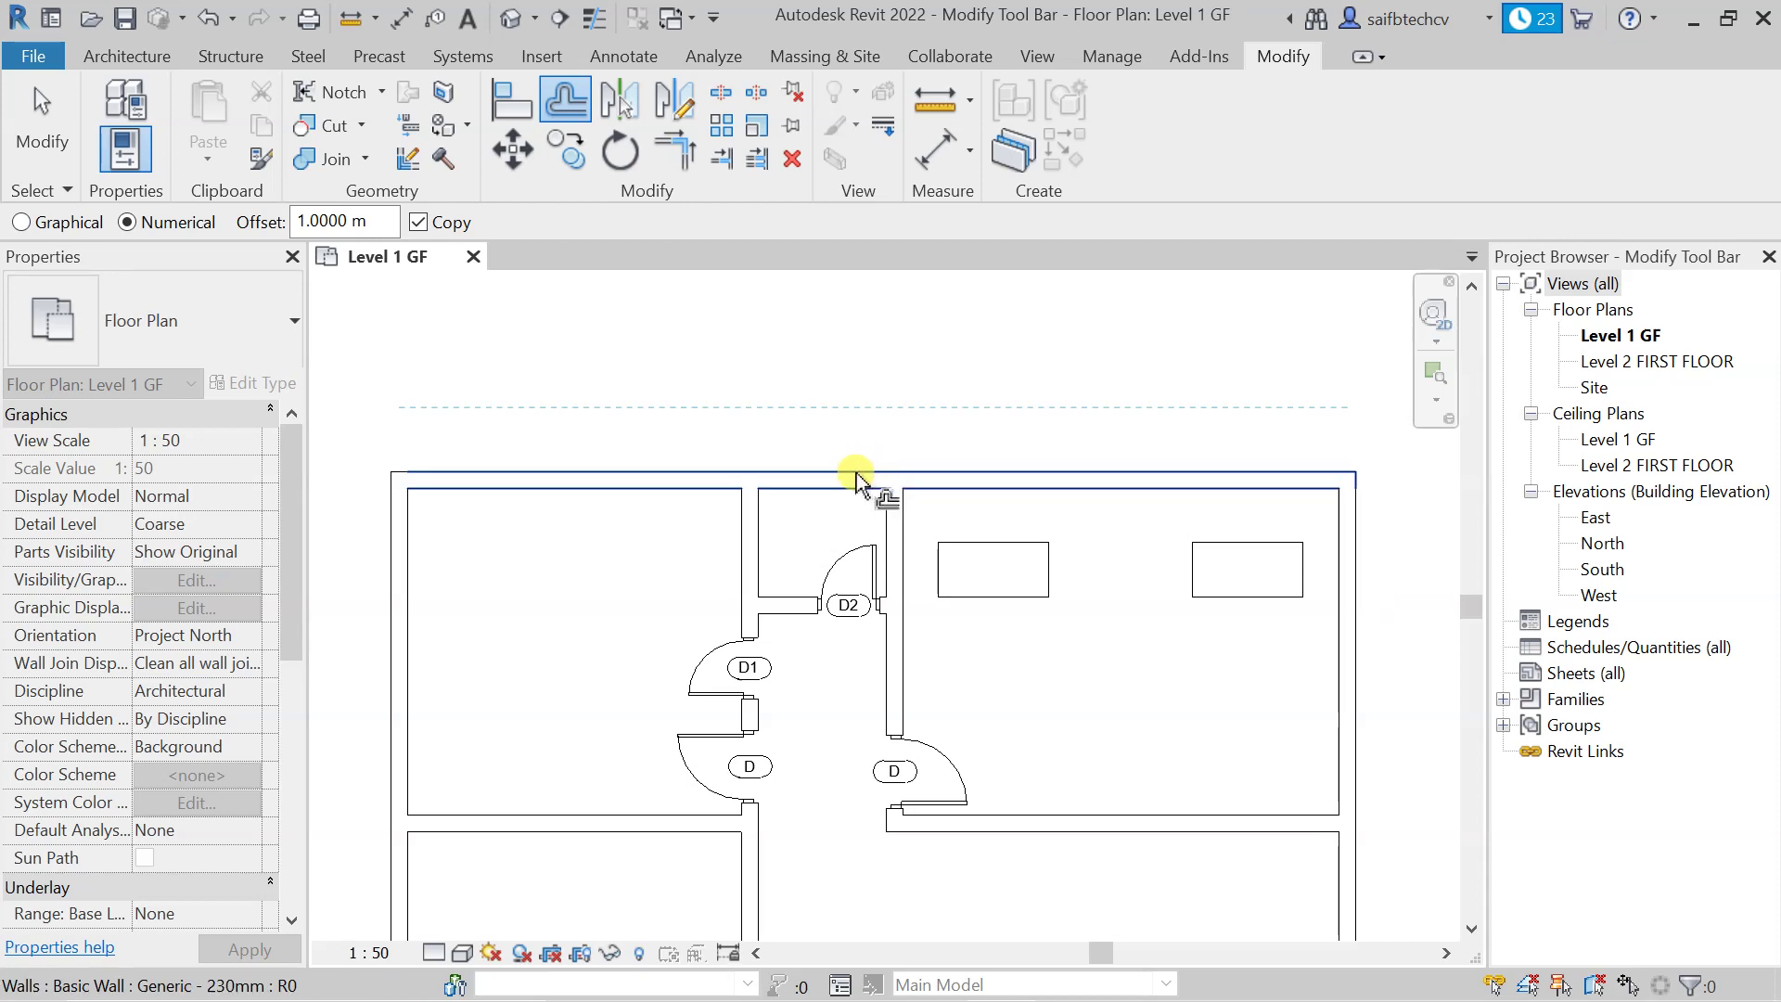
{"action": "scroll", "coordinate": [855, 478], "scroll_direction": "up", "scroll_amount": 4}
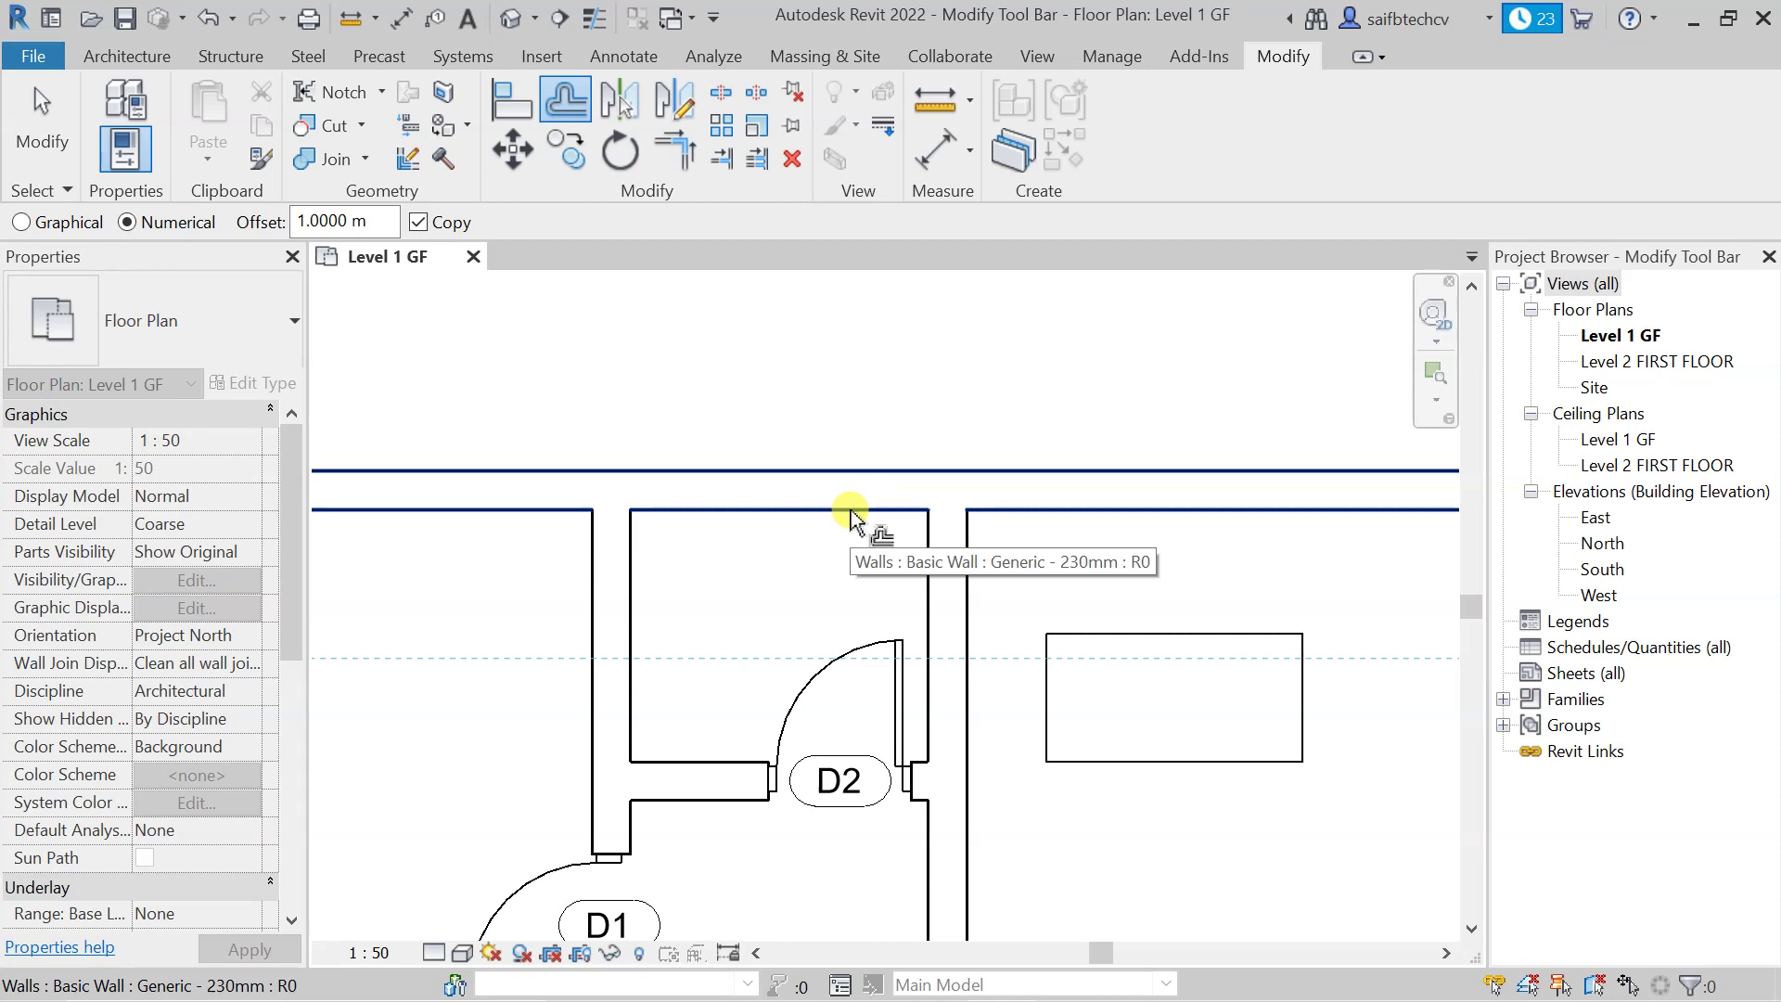
{"action": "scroll", "coordinate": [853, 516], "scroll_direction": "down", "scroll_amount": 1}
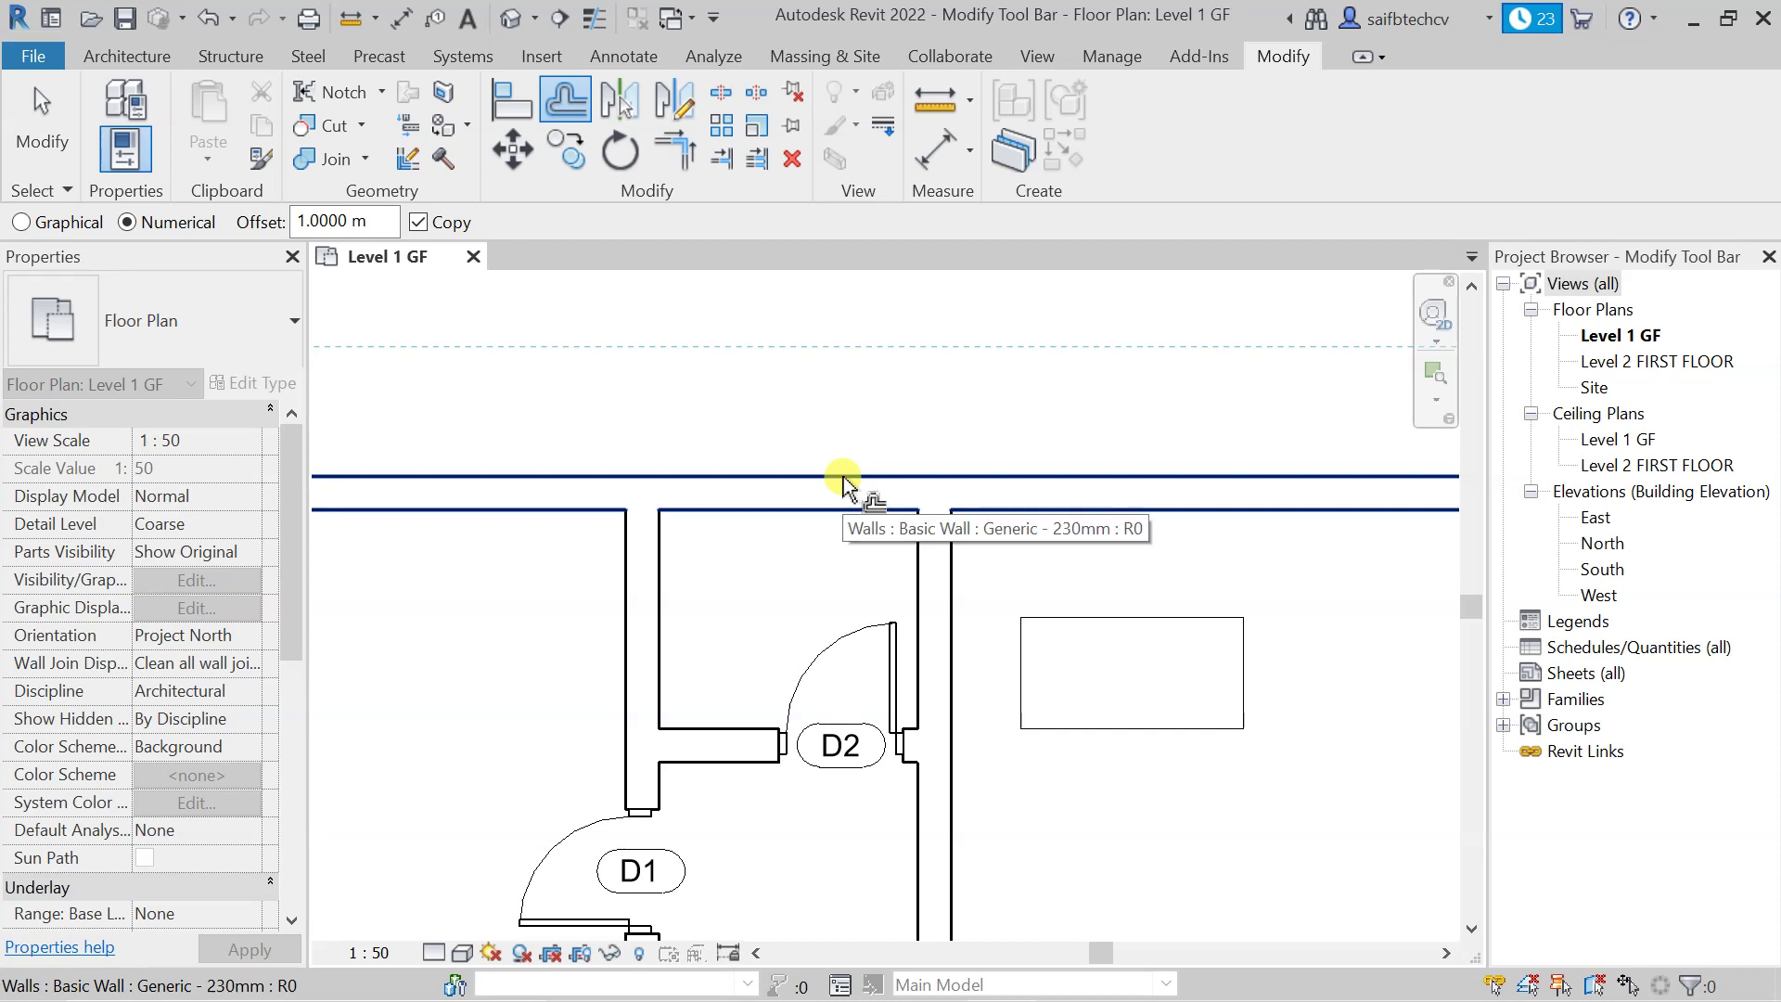
Step: Create a 1 m offset copy above the top exterior wall and pan to show it
{"action": "left_click", "coordinate": [844, 480]}
{"action": "middle_click_drag", "start_coordinate": [862, 469], "coordinate": [828, 668]}
{"action": "scroll", "coordinate": [828, 667], "scroll_direction": "down", "scroll_amount": 3}
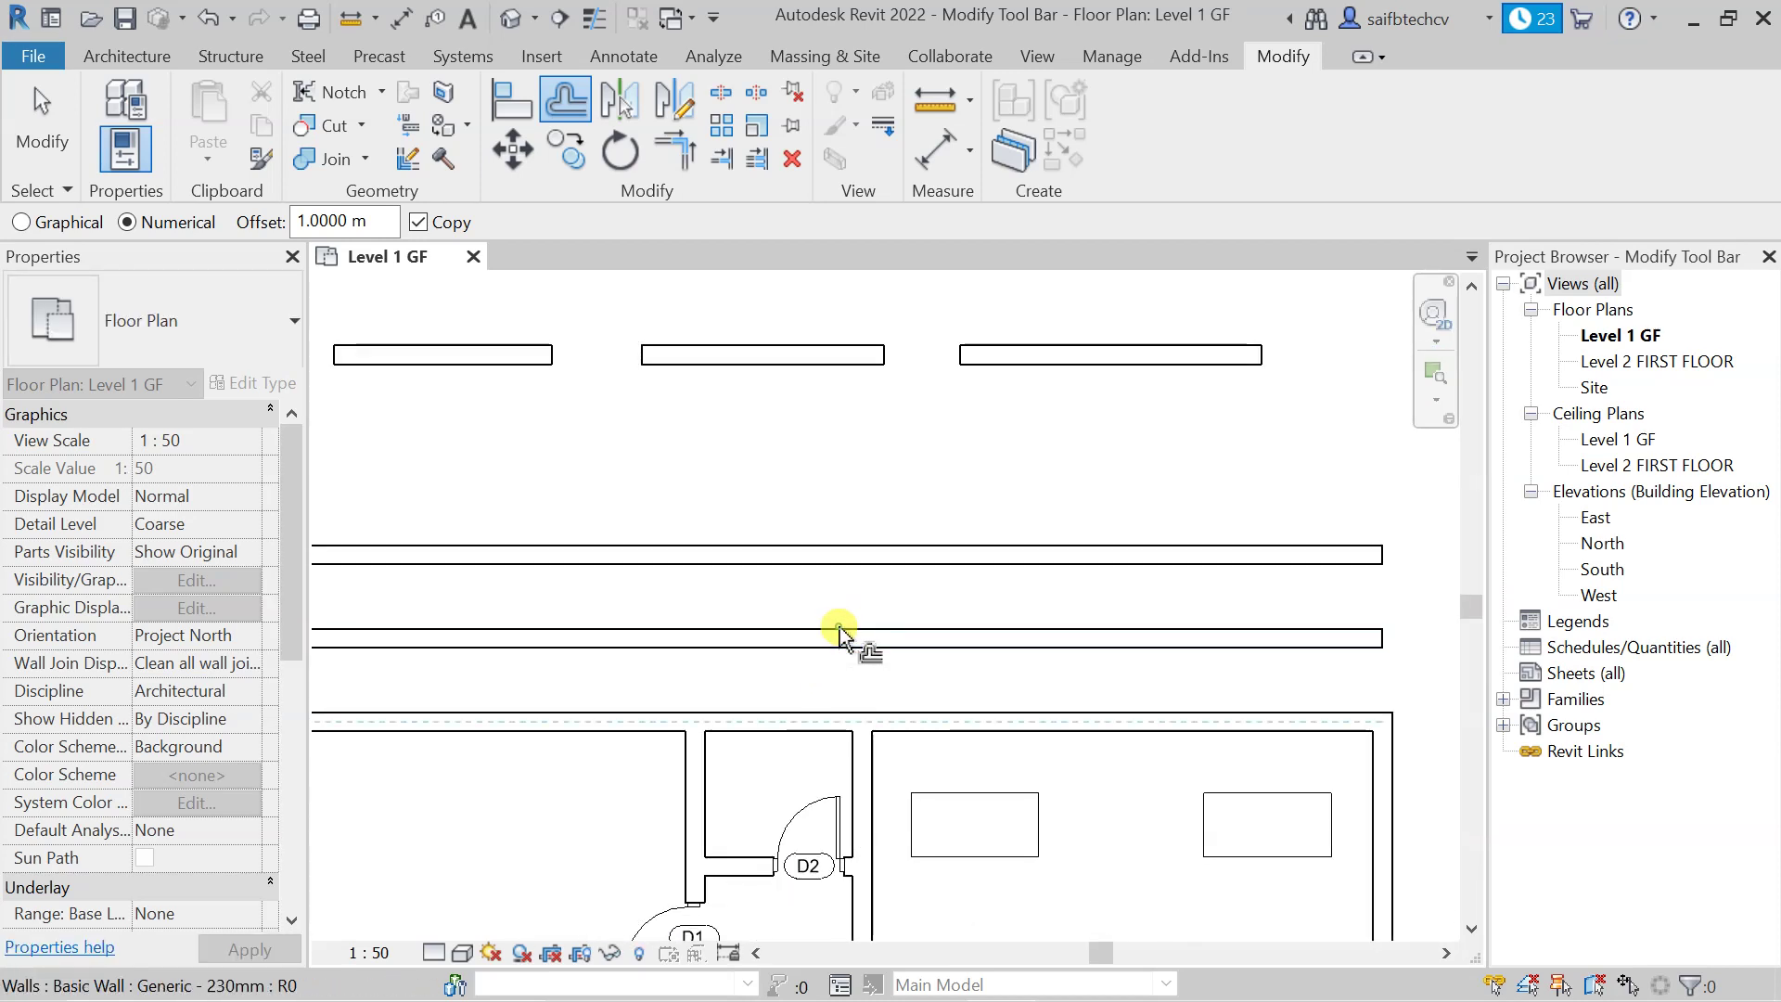
{"action": "middle_click_drag", "start_coordinate": [890, 447], "coordinate": [917, 504]}
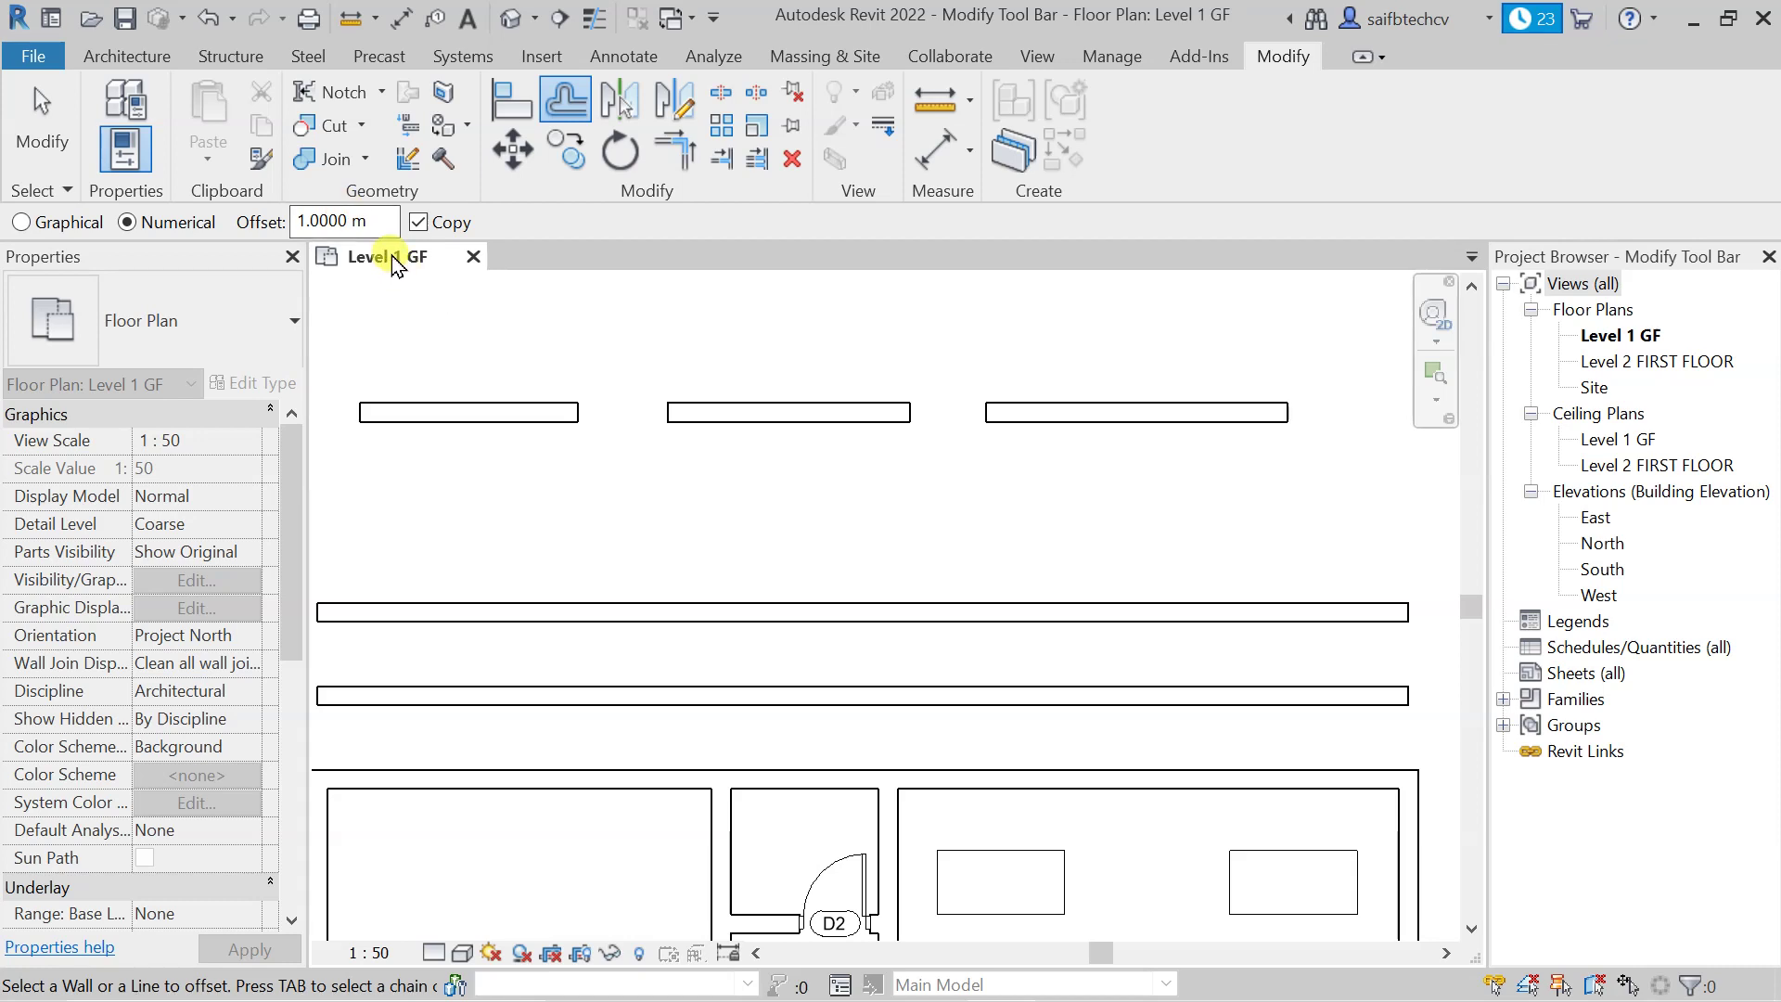
Step: Change the Offset distance to 5 m
{"action": "left_click_drag", "start_coordinate": [380, 223], "coordinate": [282, 213]}
{"action": "type", "text": "5"}
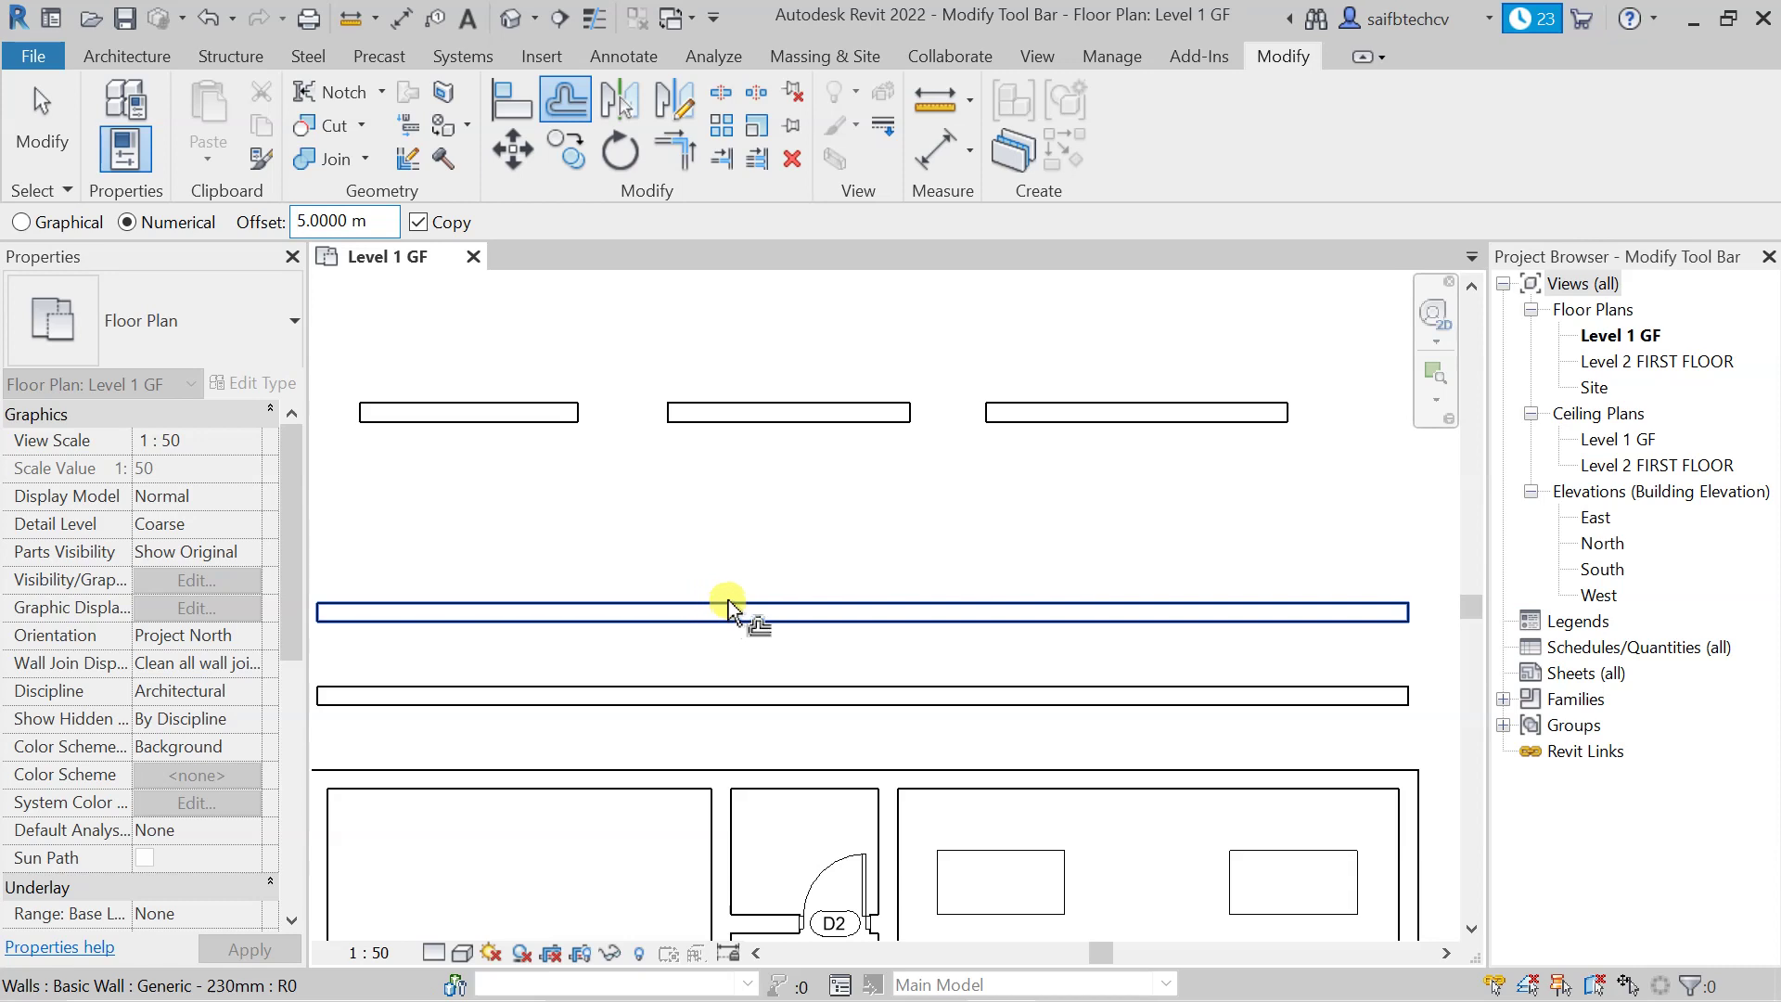
{"action": "scroll", "coordinate": [727, 610], "scroll_direction": "down", "scroll_amount": 2}
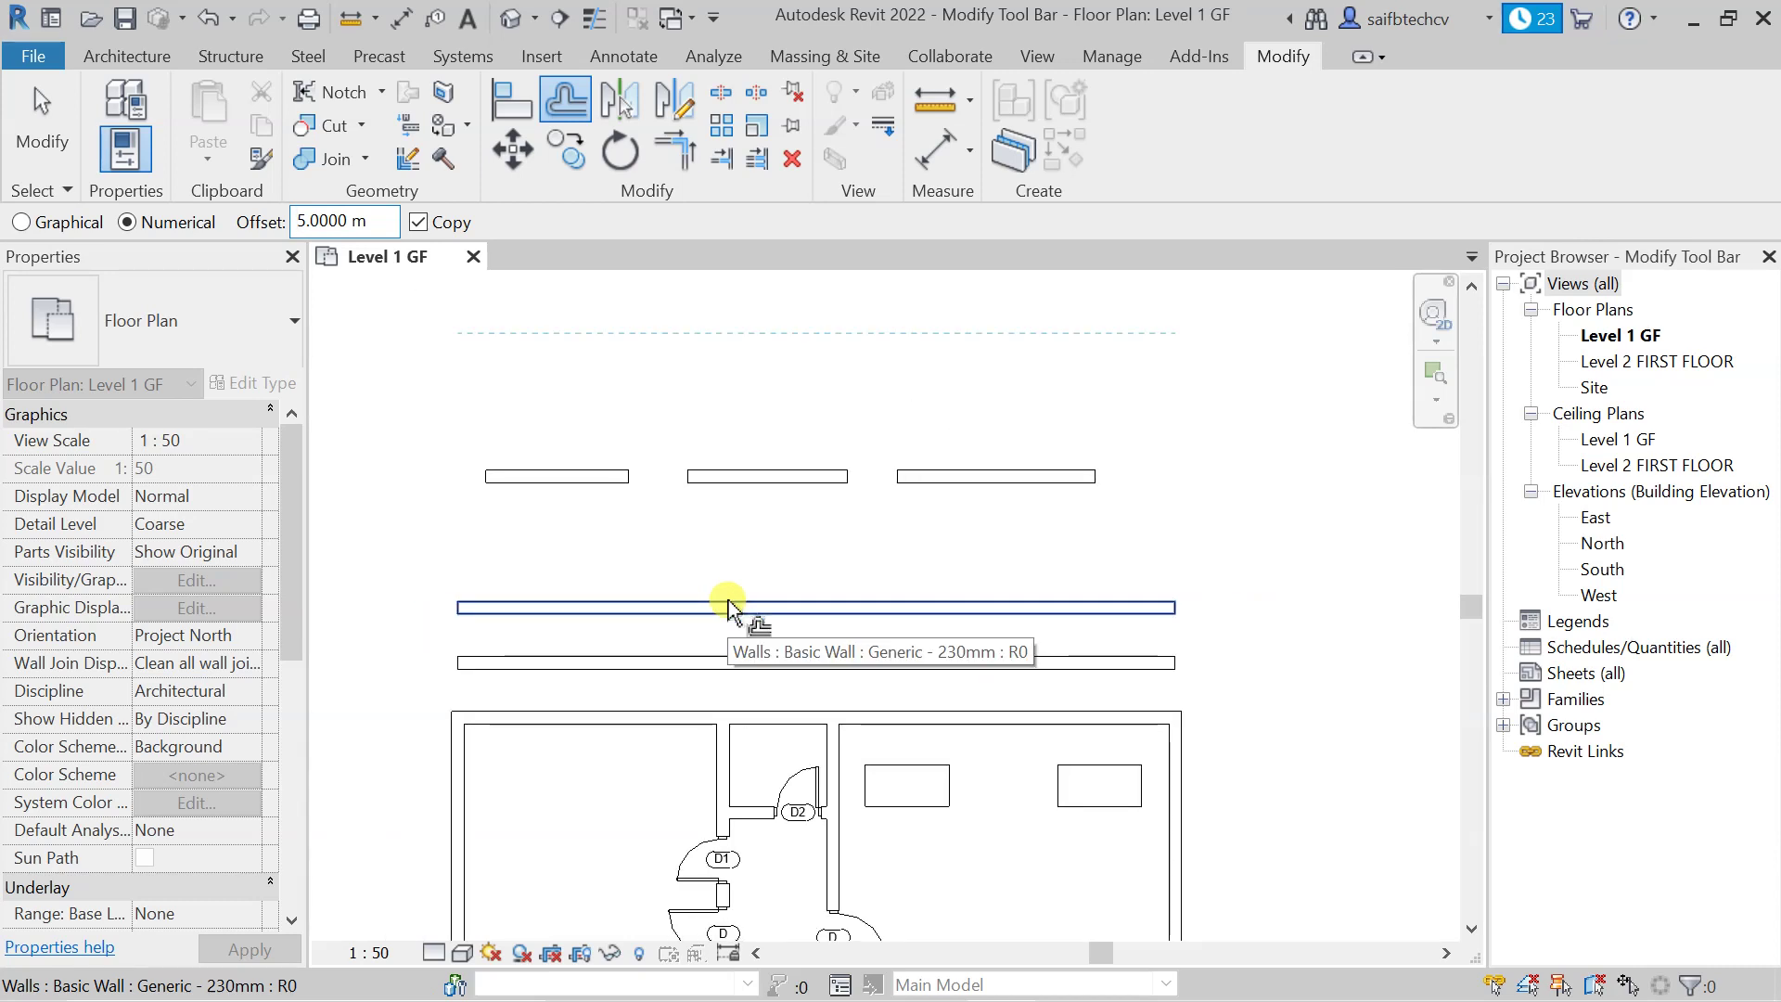
Step: Copy the upper long wall 5 m above it and recentre the plan on the copies
{"action": "left_click", "coordinate": [737, 607]}
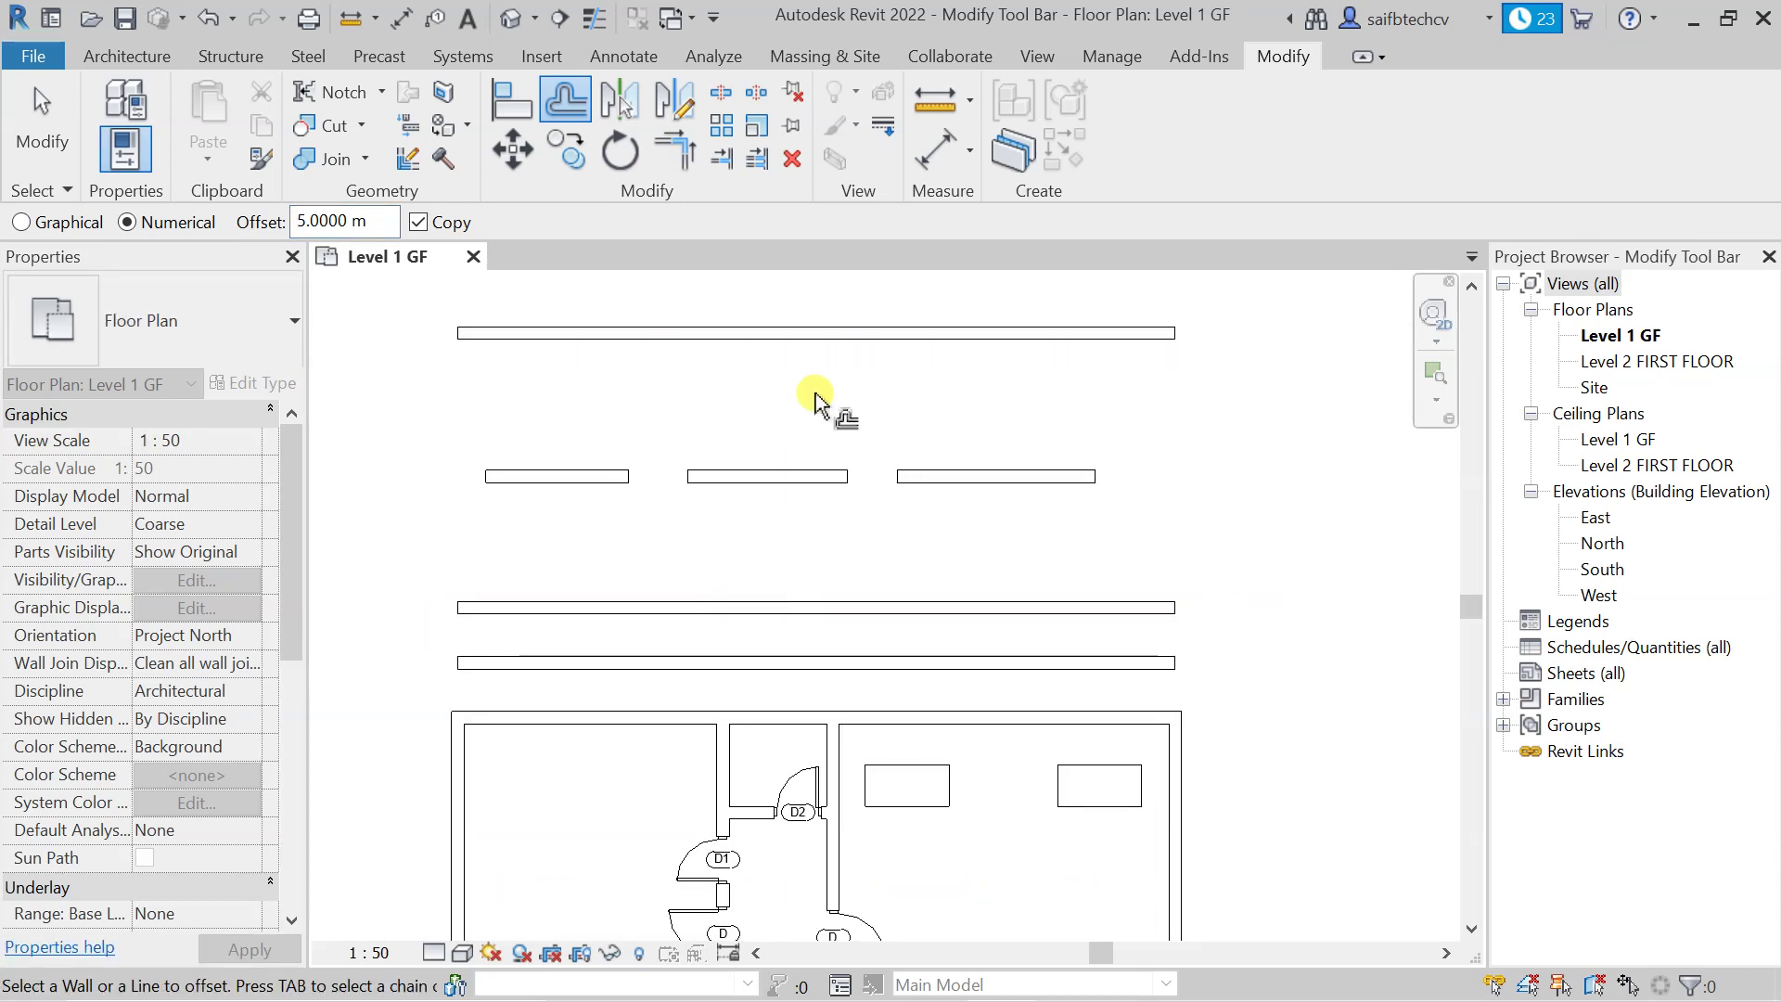
{"action": "middle_click_drag", "start_coordinate": [815, 401], "coordinate": [807, 501]}
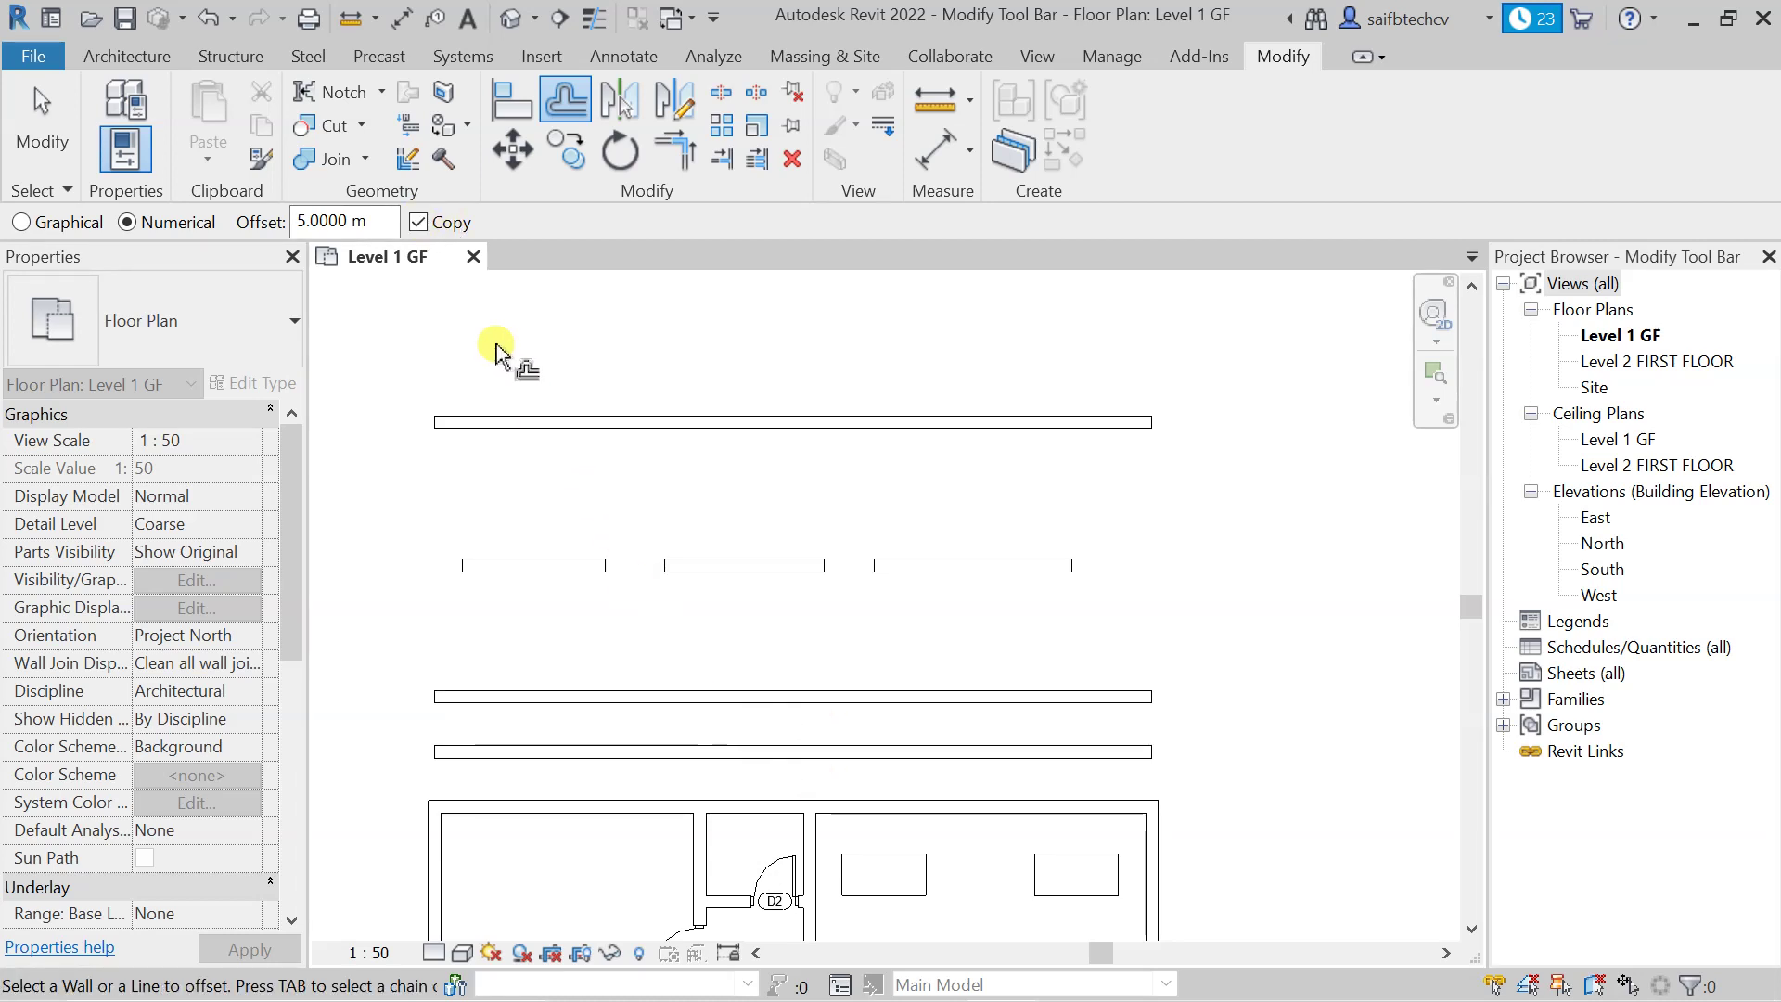
{"action": "middle_click_drag", "start_coordinate": [677, 339], "coordinate": [742, 614]}
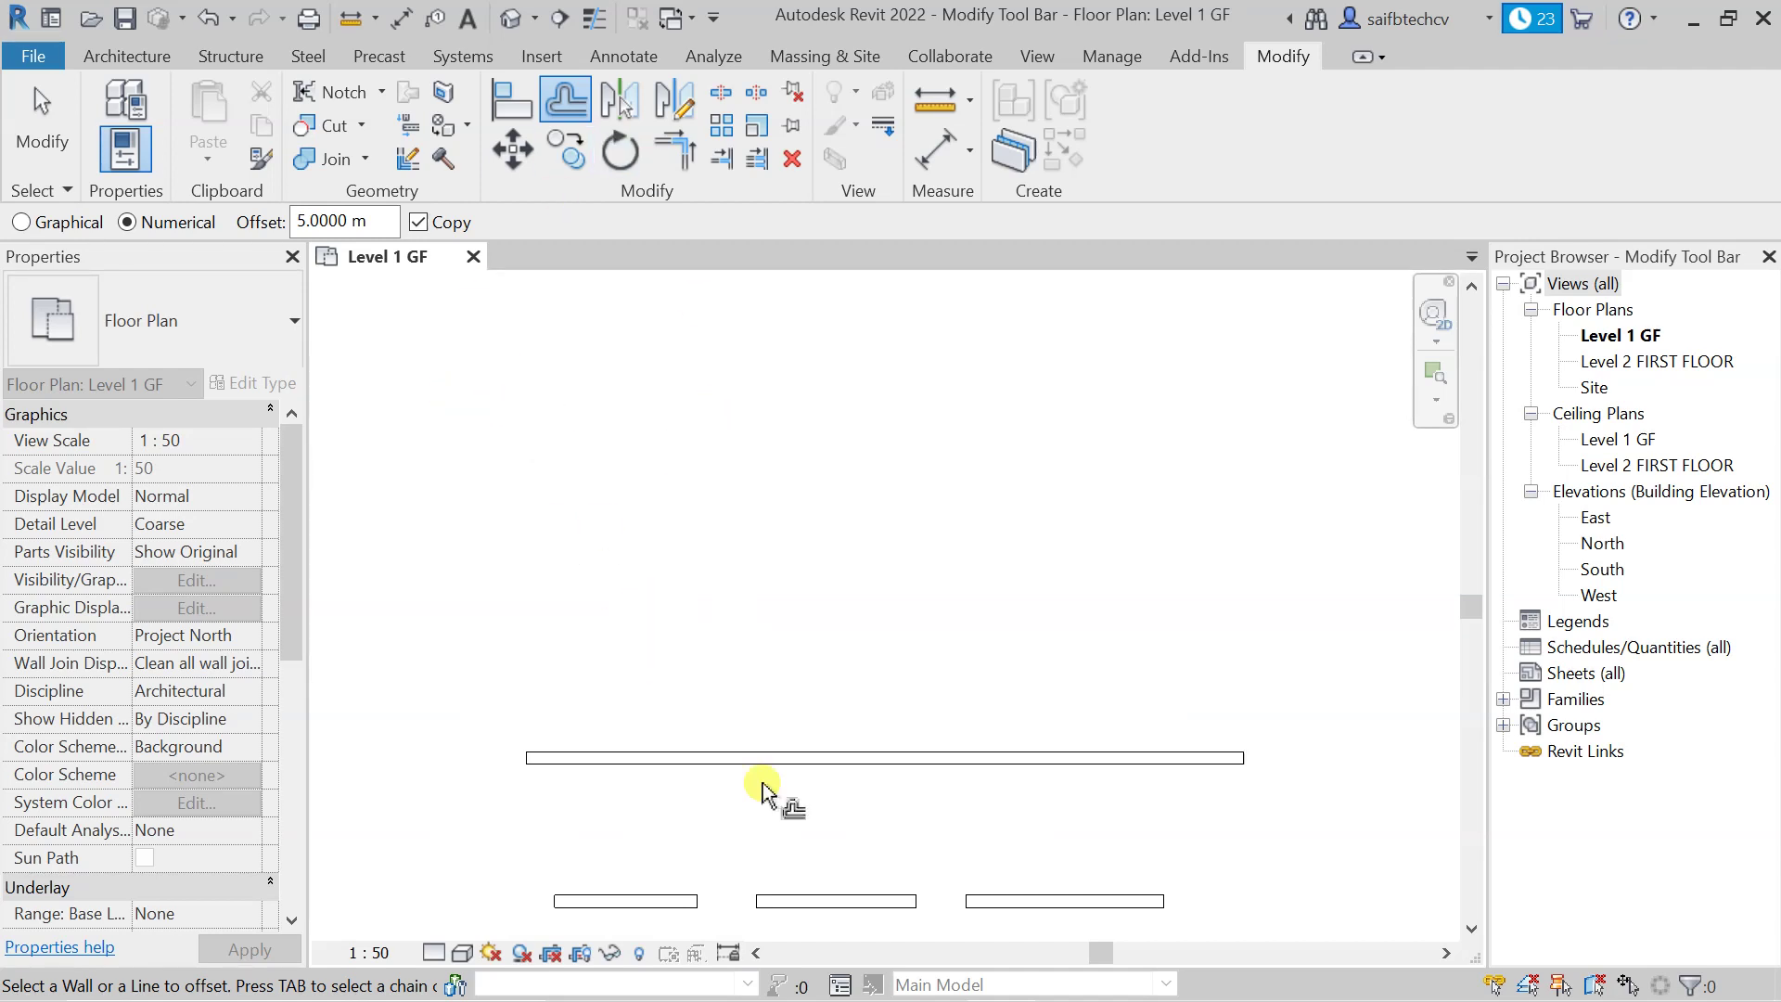
{"action": "scroll", "coordinate": [759, 784], "scroll_direction": "down", "scroll_amount": 2}
{"action": "middle_click_drag", "start_coordinate": [755, 779], "coordinate": [735, 597]}
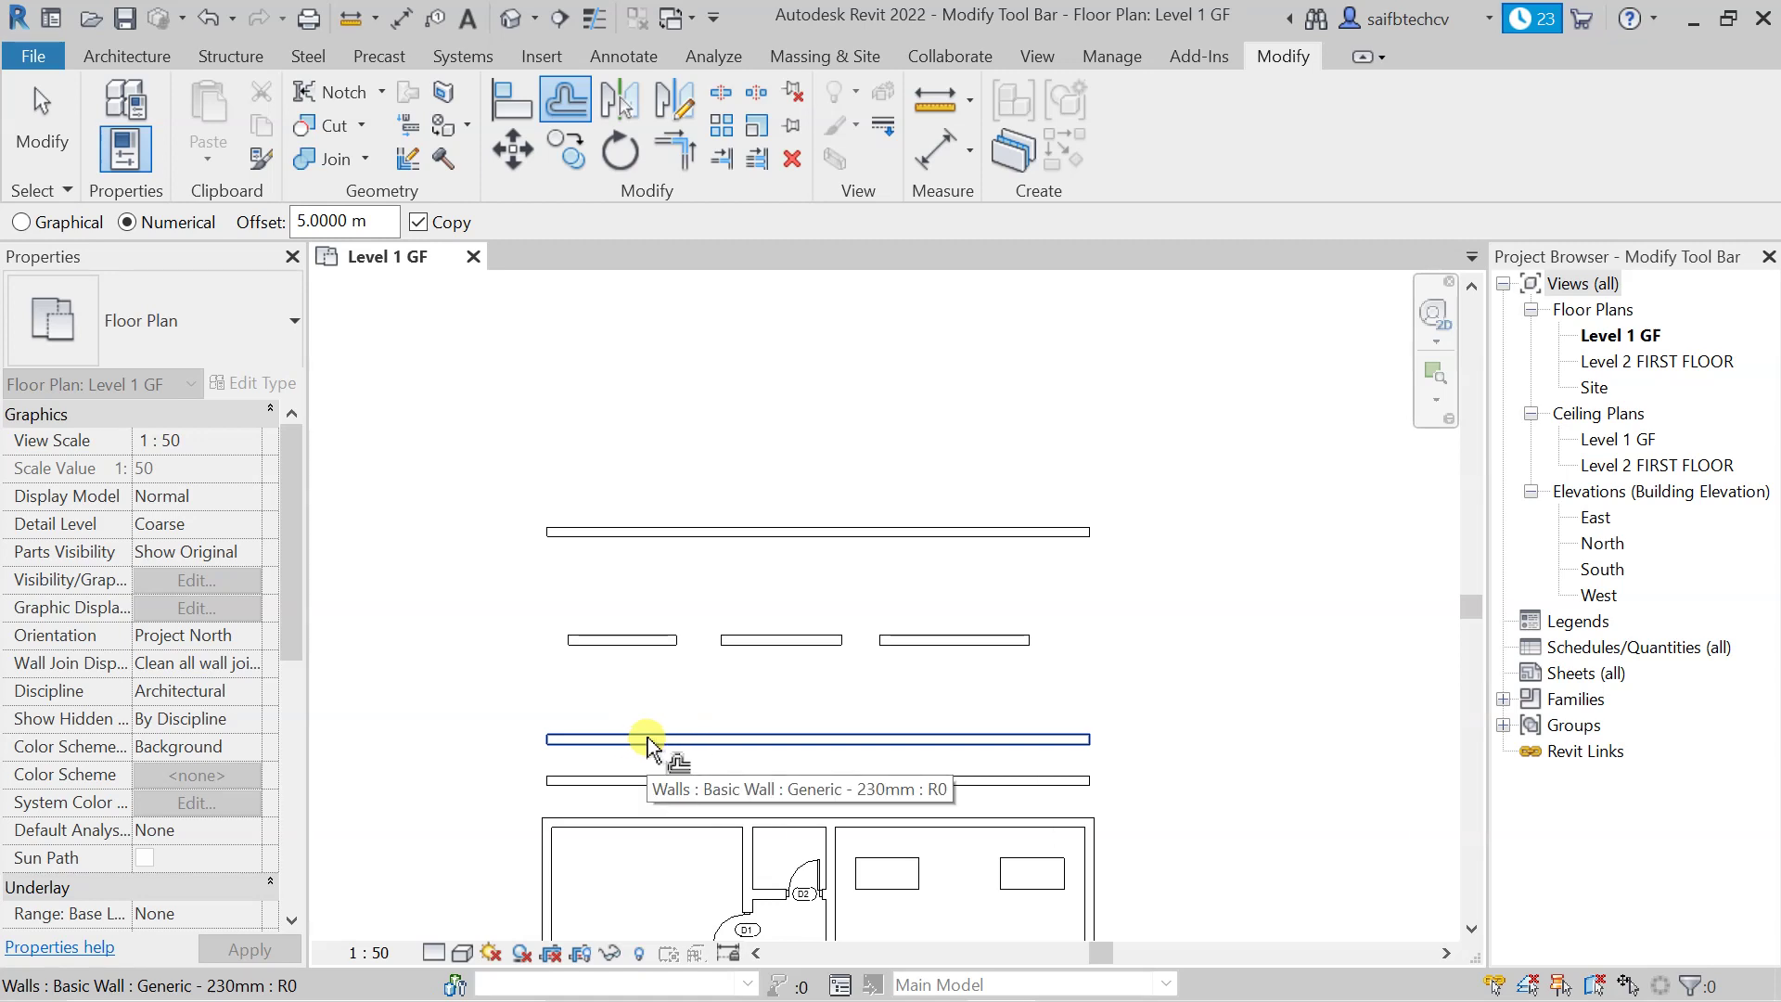
{"action": "middle_click_drag", "start_coordinate": [795, 587], "coordinate": [795, 610]}
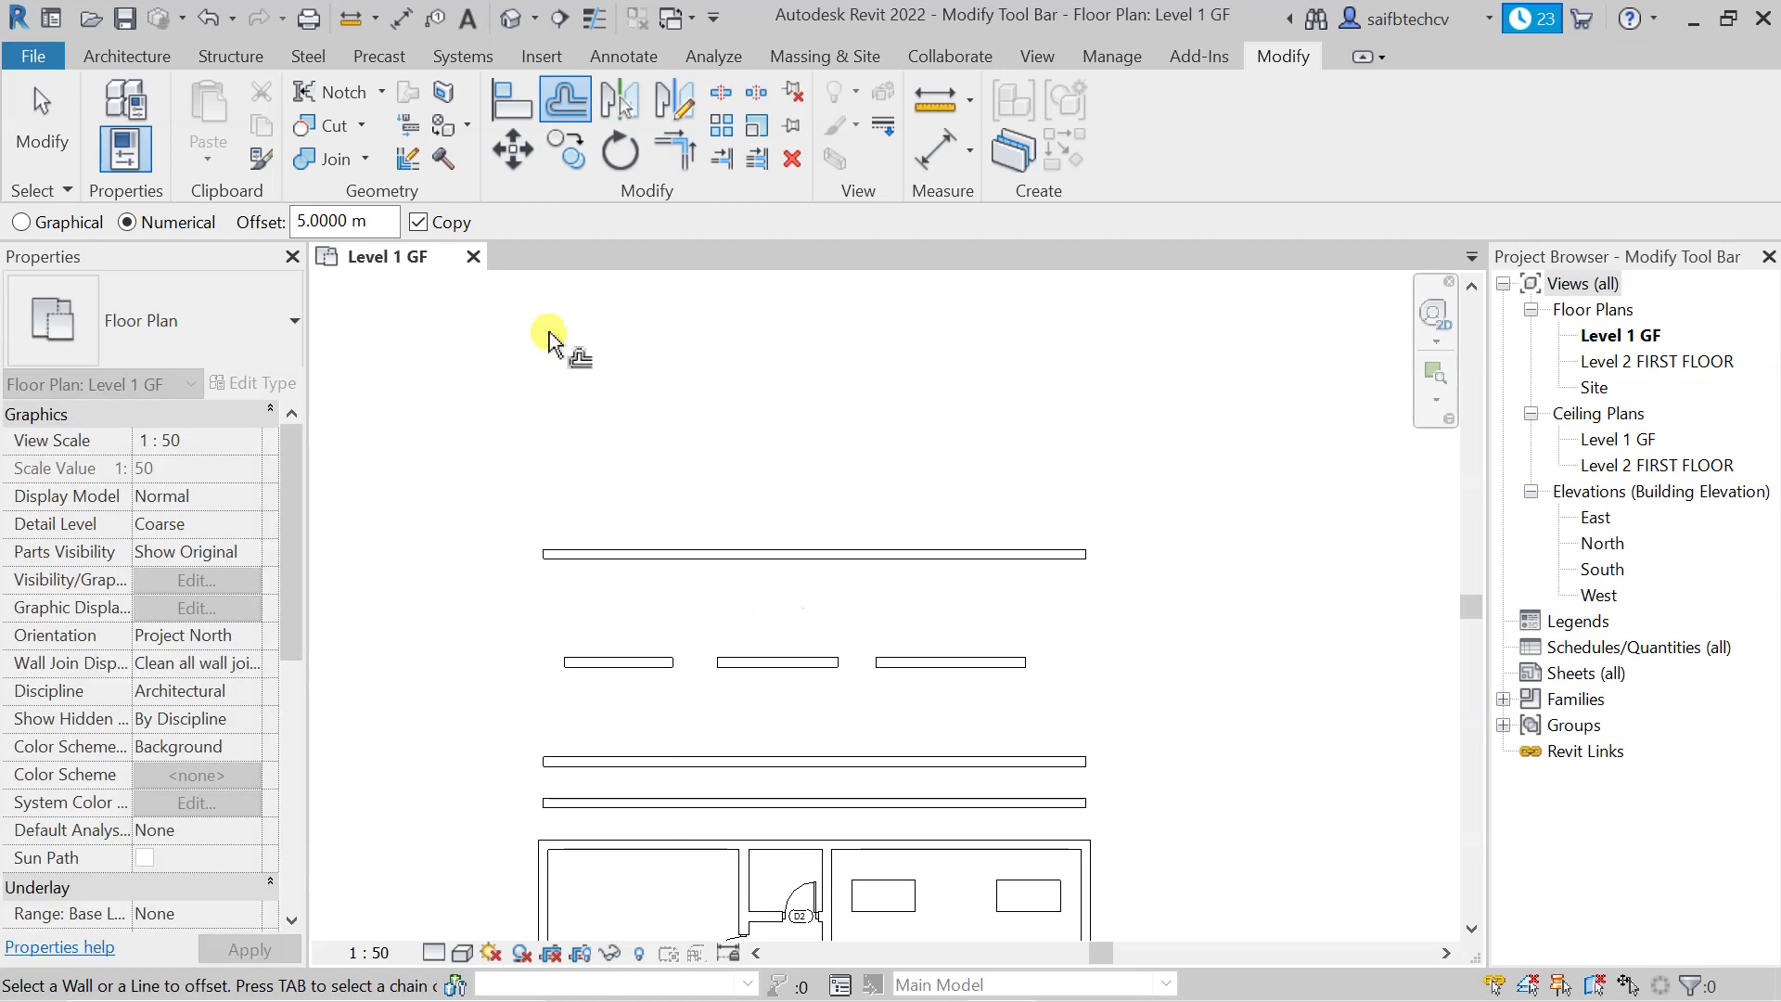
Step: With Copy off, move the top wall 5 m up and back; then copy it 5 m upward
{"action": "left_click", "coordinate": [420, 221]}
{"action": "middle_click_drag", "start_coordinate": [807, 449], "coordinate": [775, 509]}
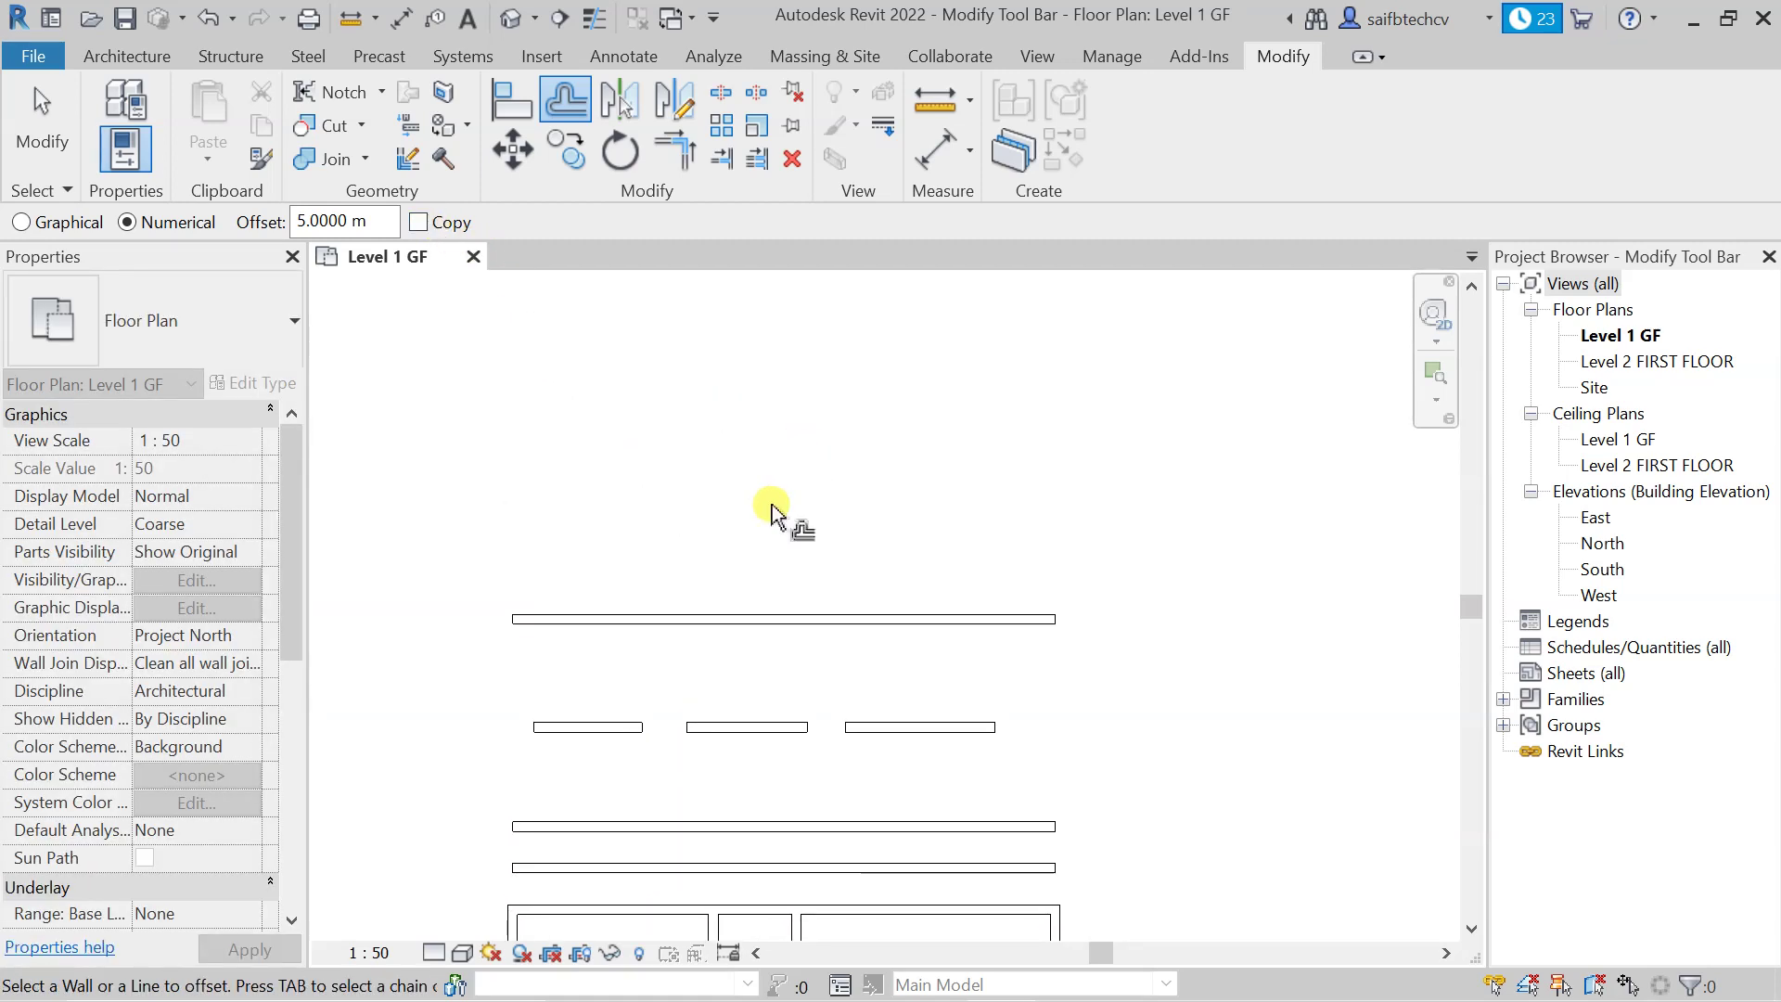
{"action": "left_click", "coordinate": [758, 618]}
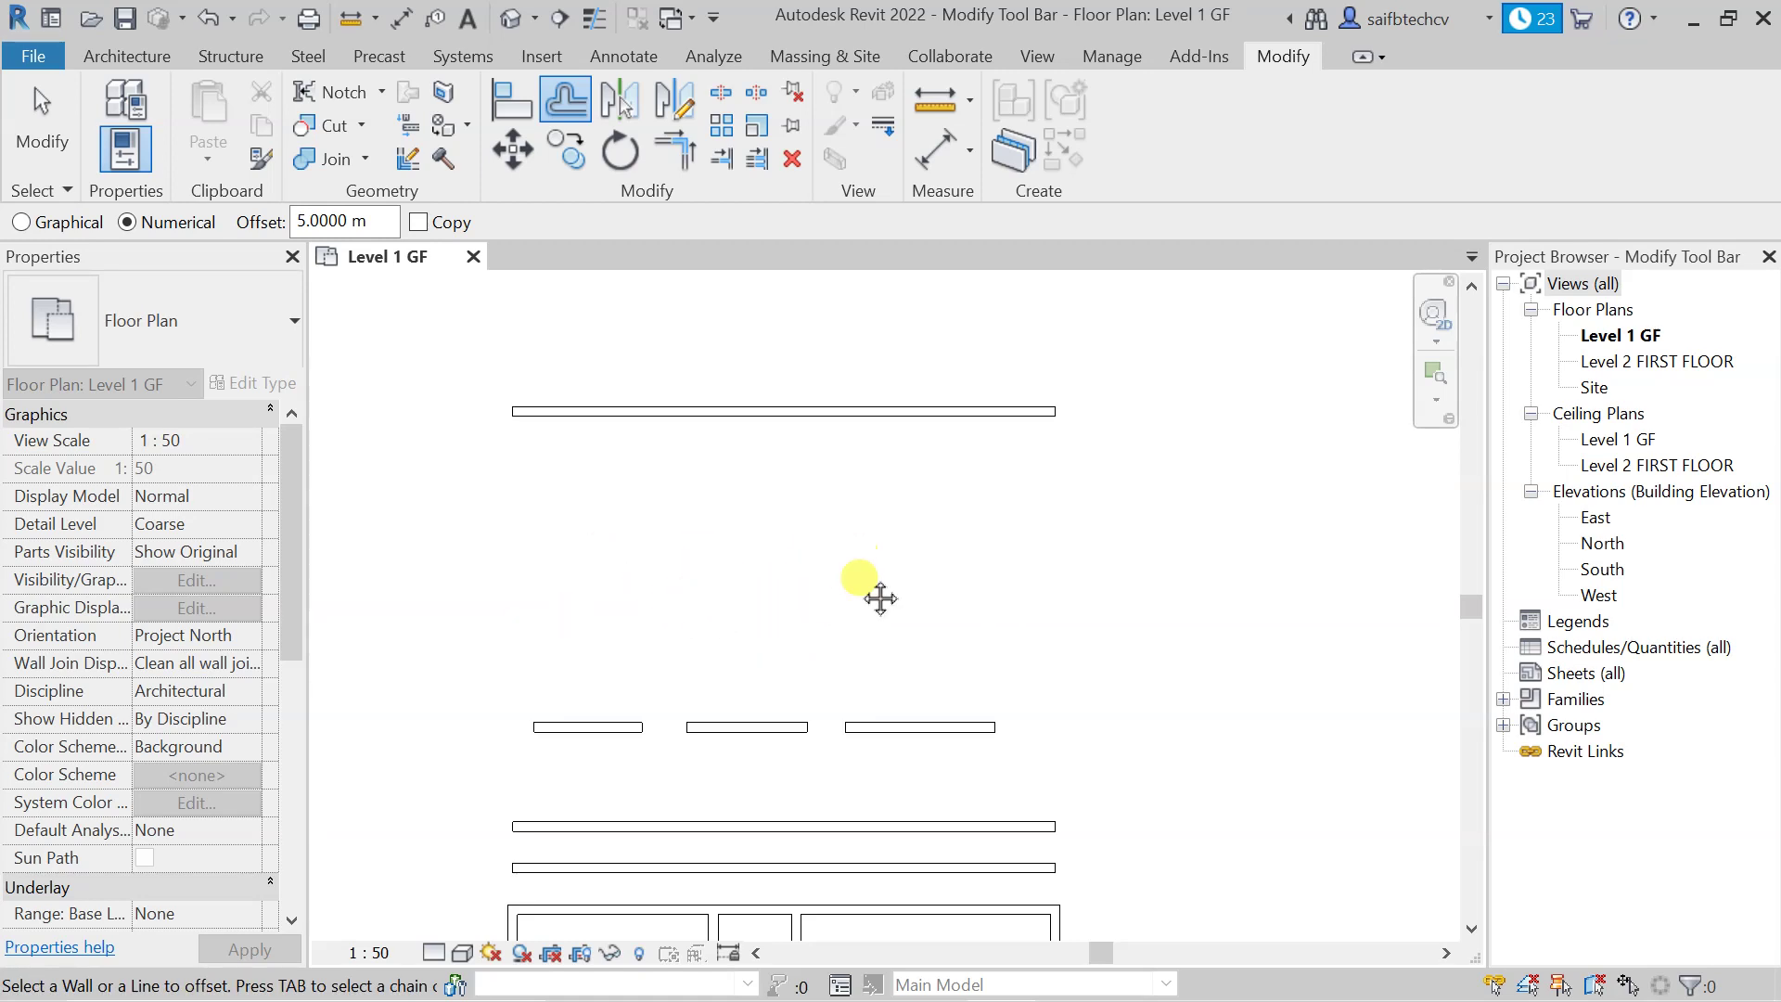
{"action": "middle_click_drag", "start_coordinate": [872, 562], "coordinate": [847, 684]}
{"action": "left_click", "coordinate": [759, 530]}
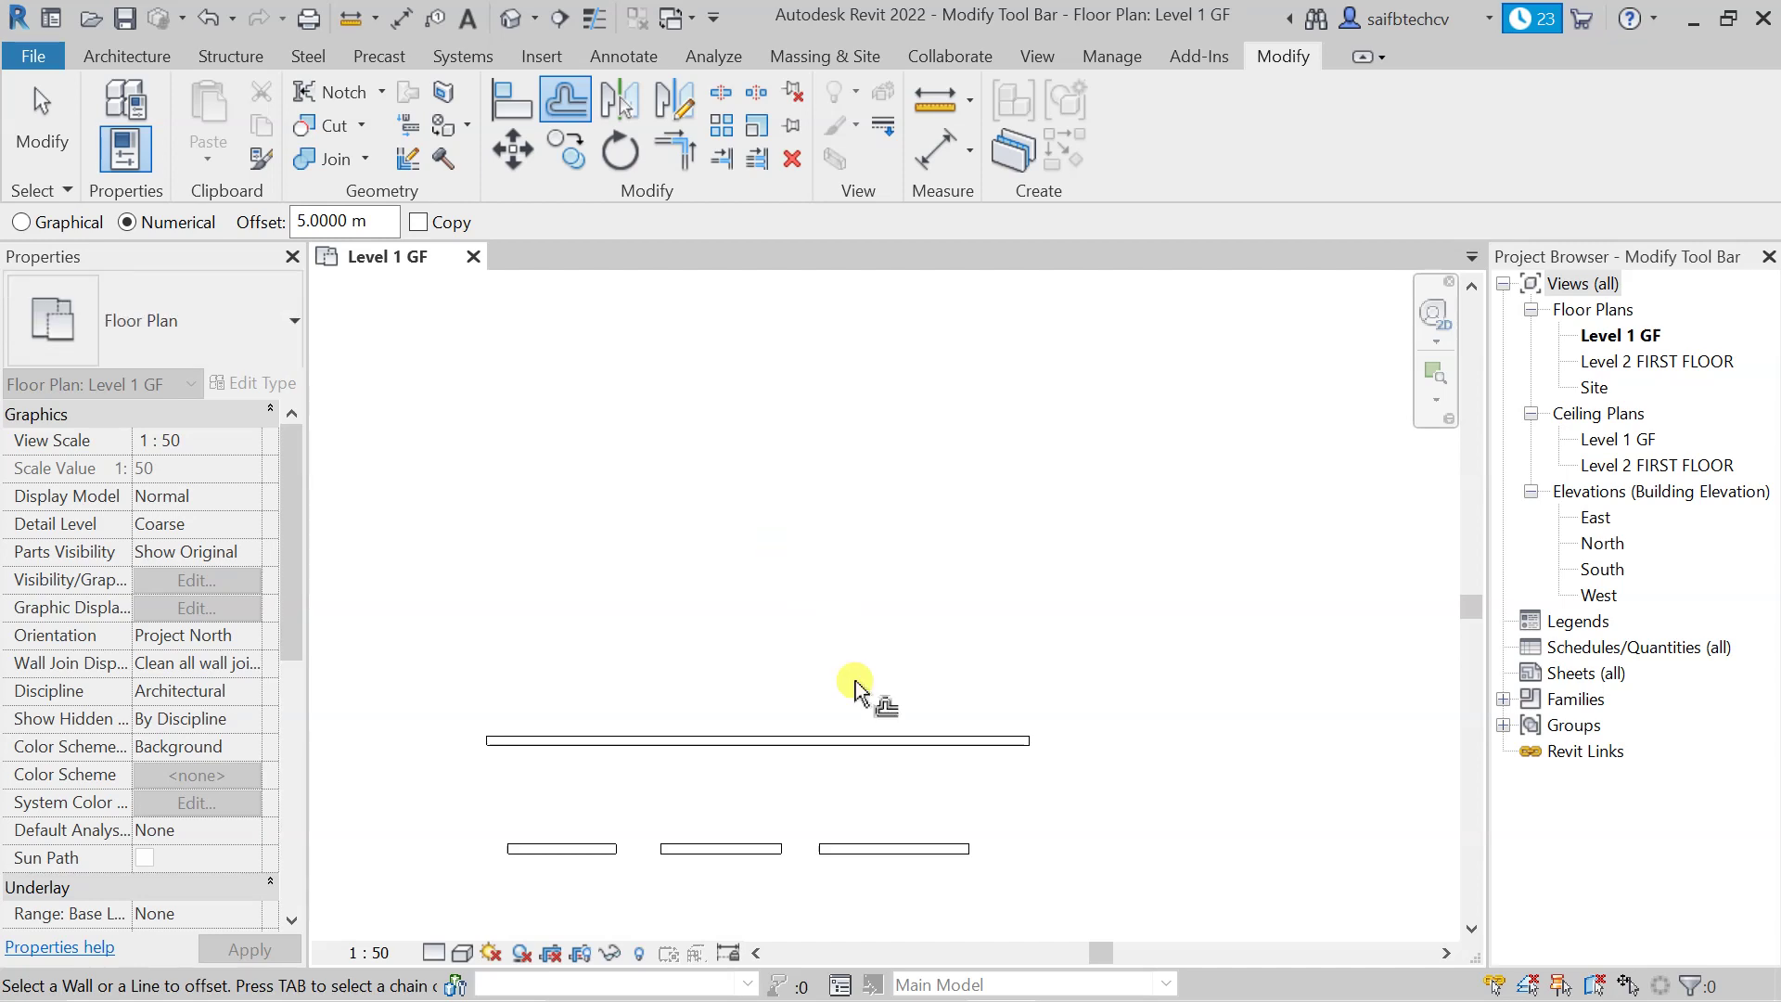
{"action": "left_click", "coordinate": [422, 224]}
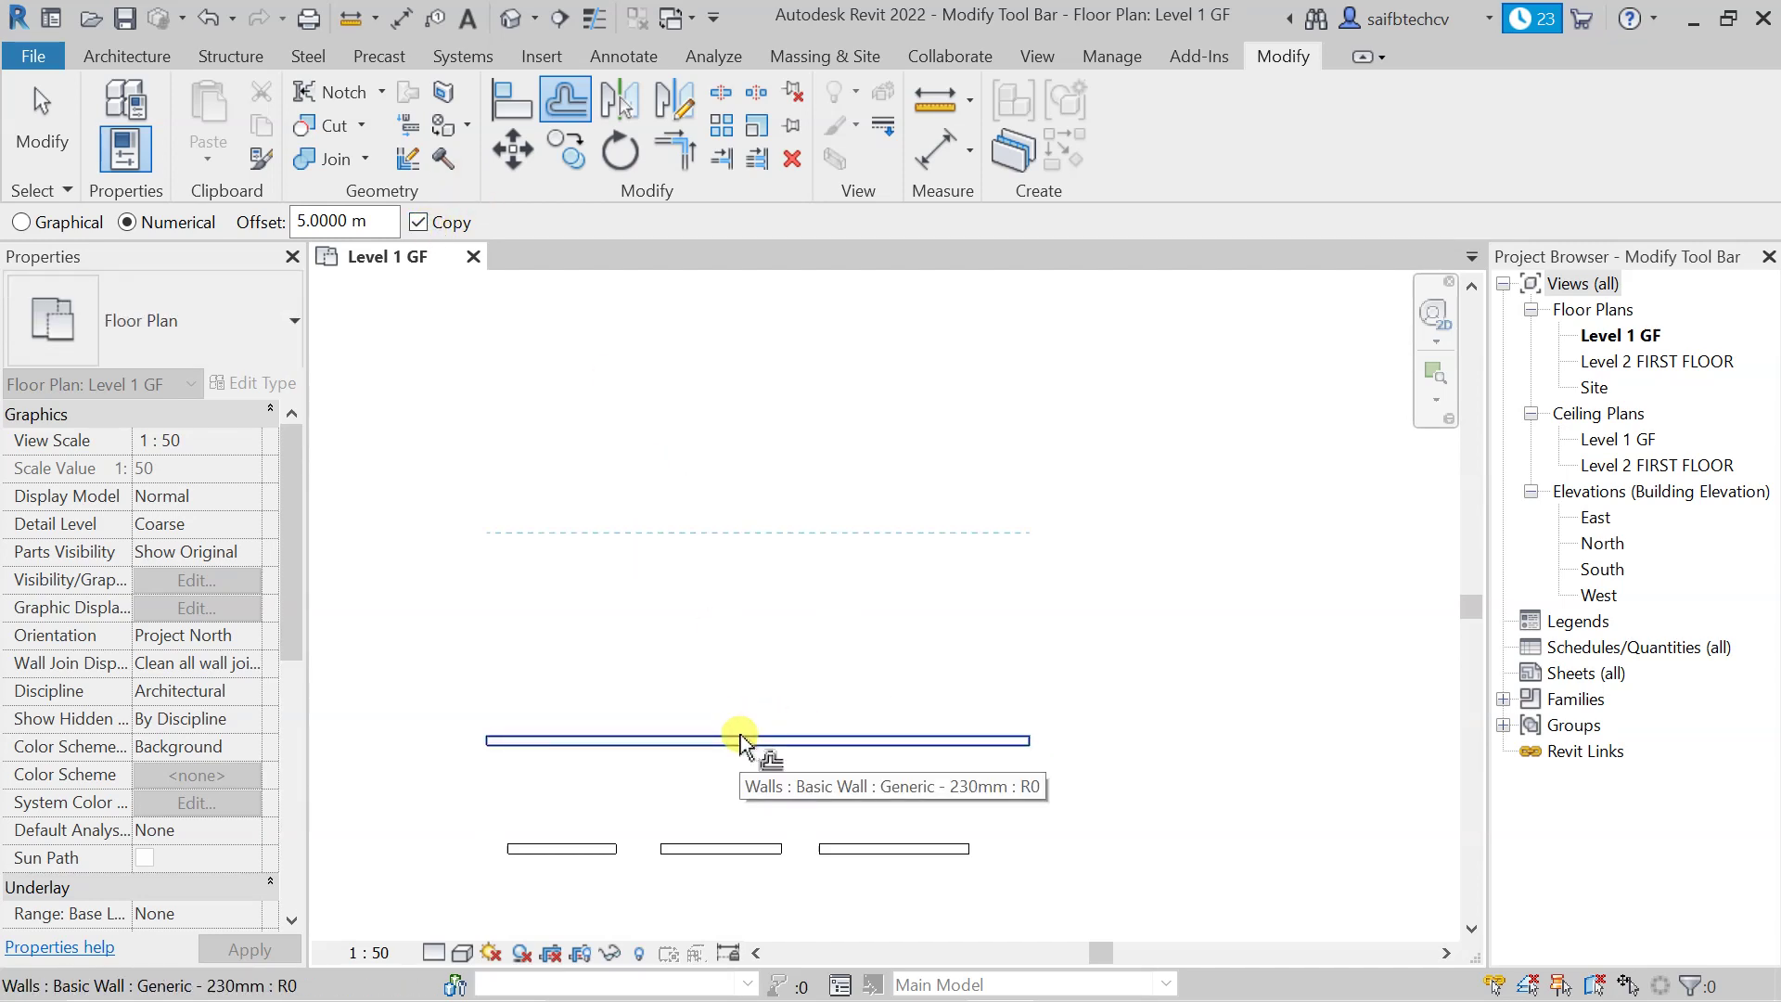
{"action": "left_click", "coordinate": [740, 739]}
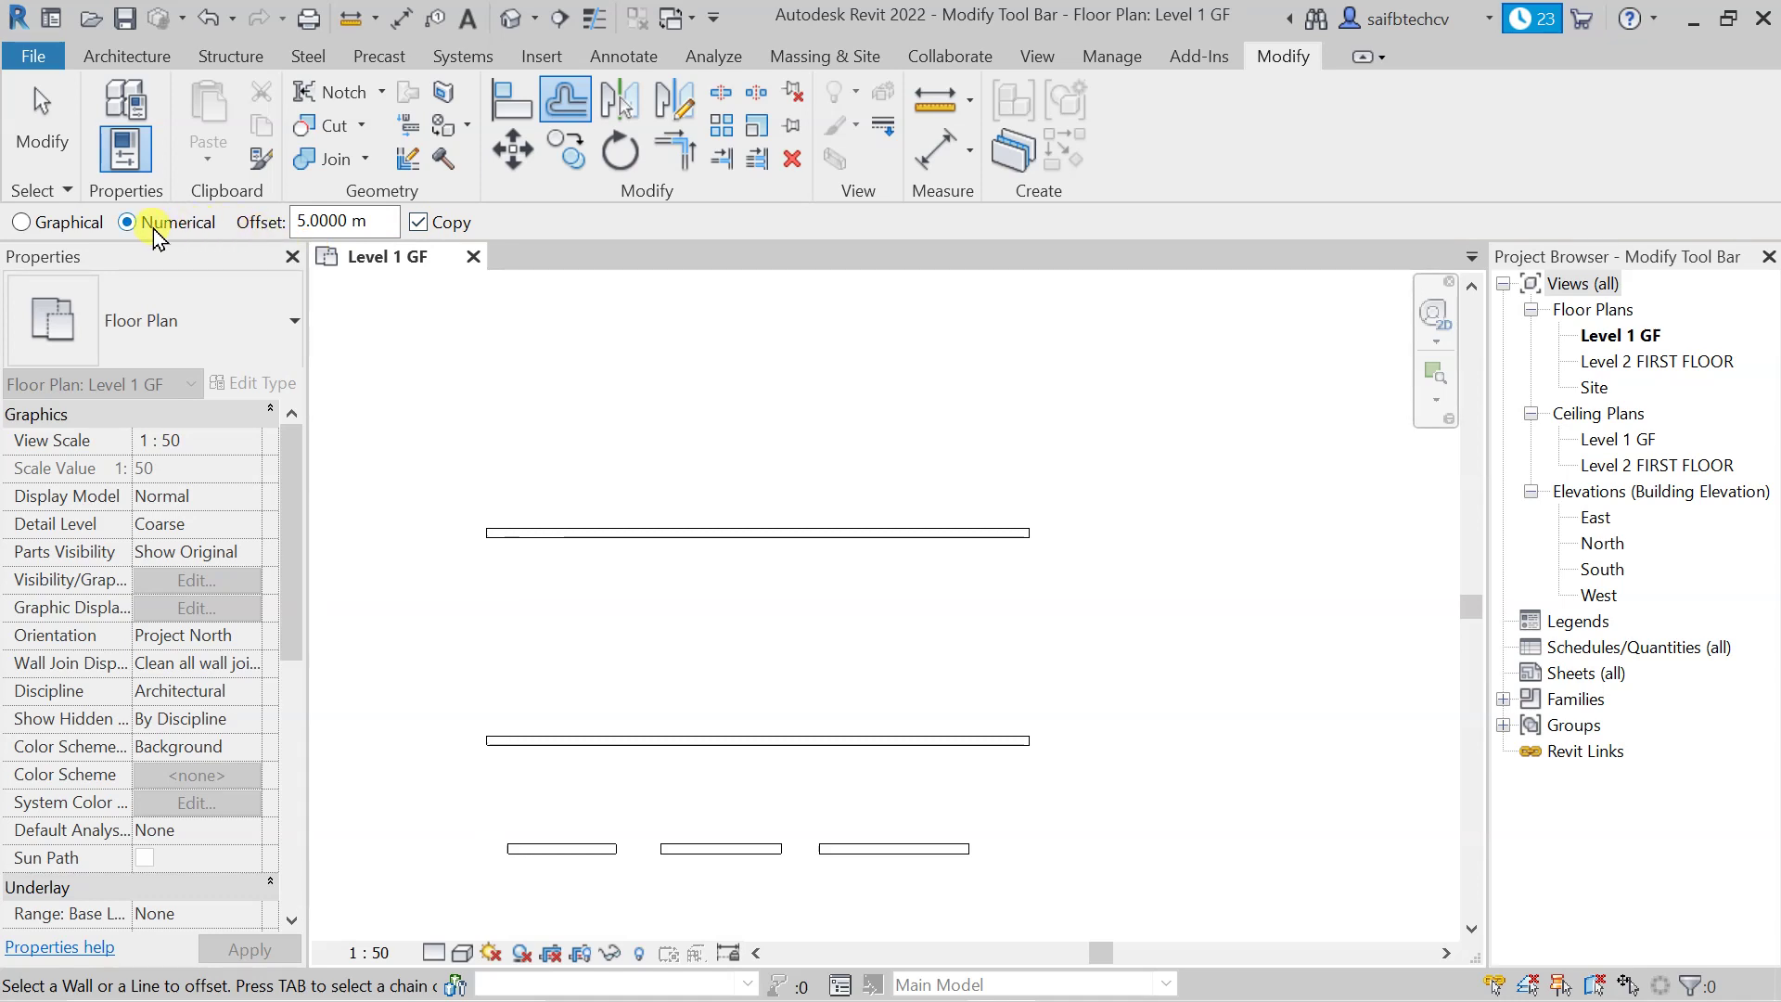
Step: Switch Offset to Graphical and copy the top wall 1.9 m below it
{"action": "left_click", "coordinate": [54, 228]}
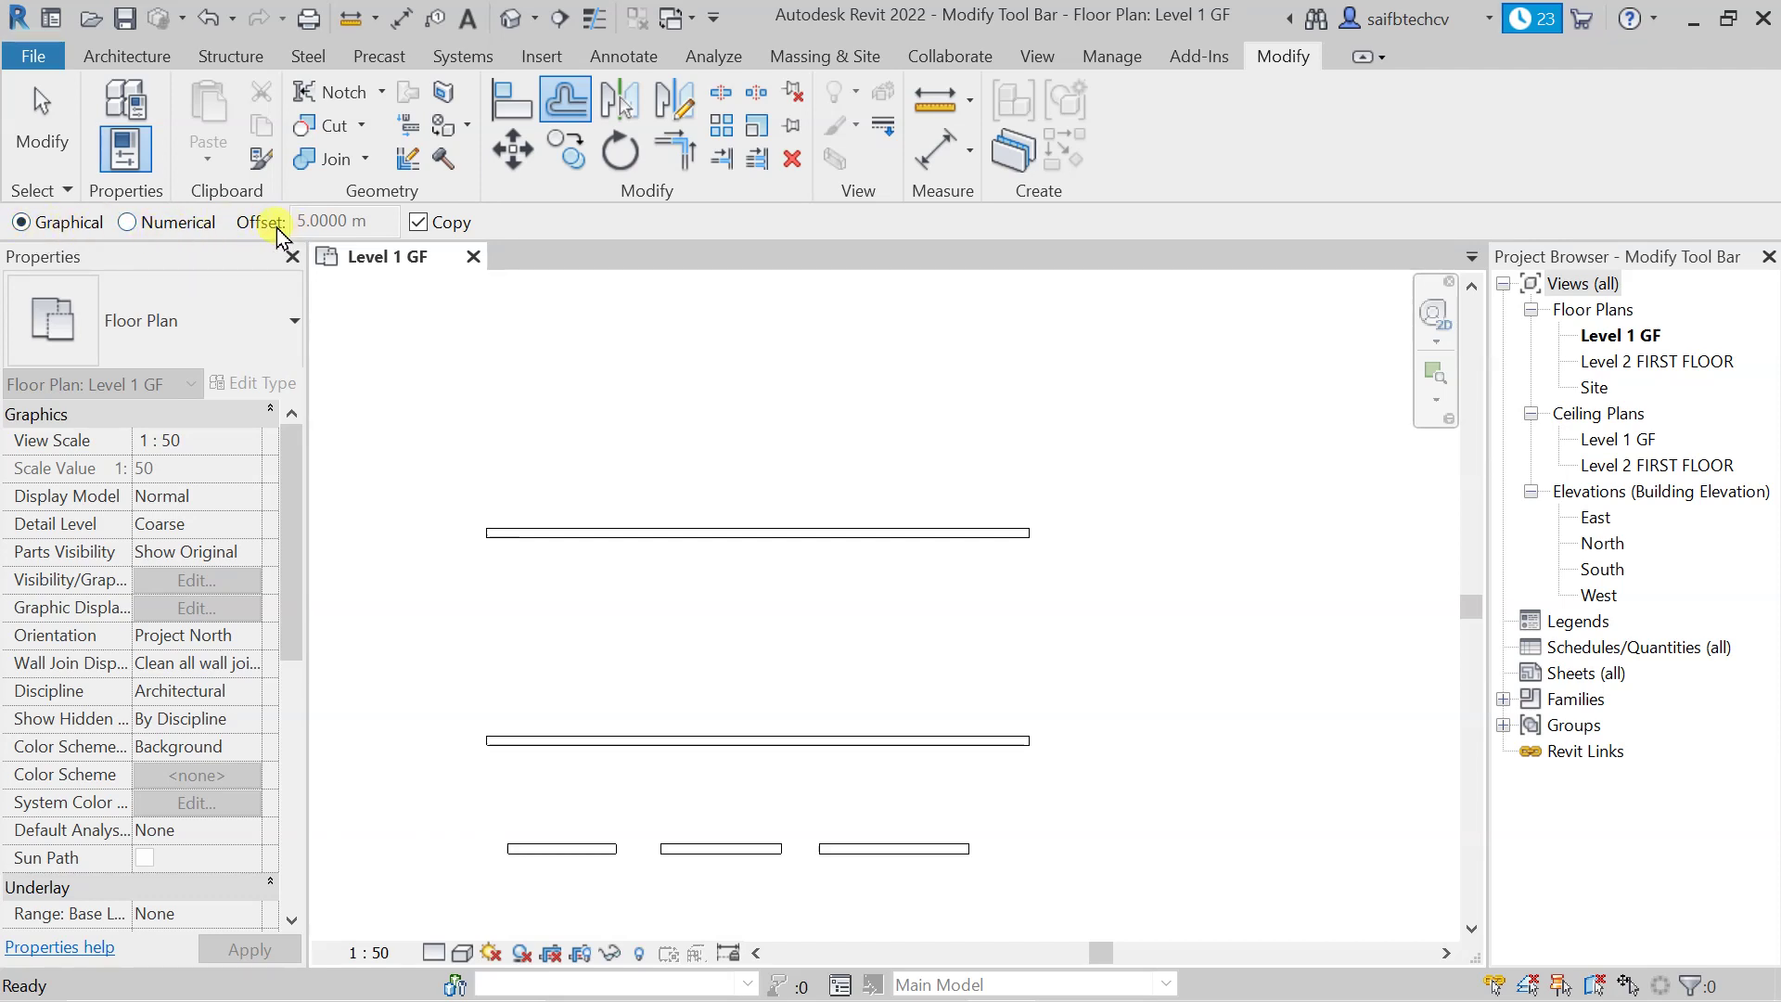
{"action": "left_click", "coordinate": [487, 539]}
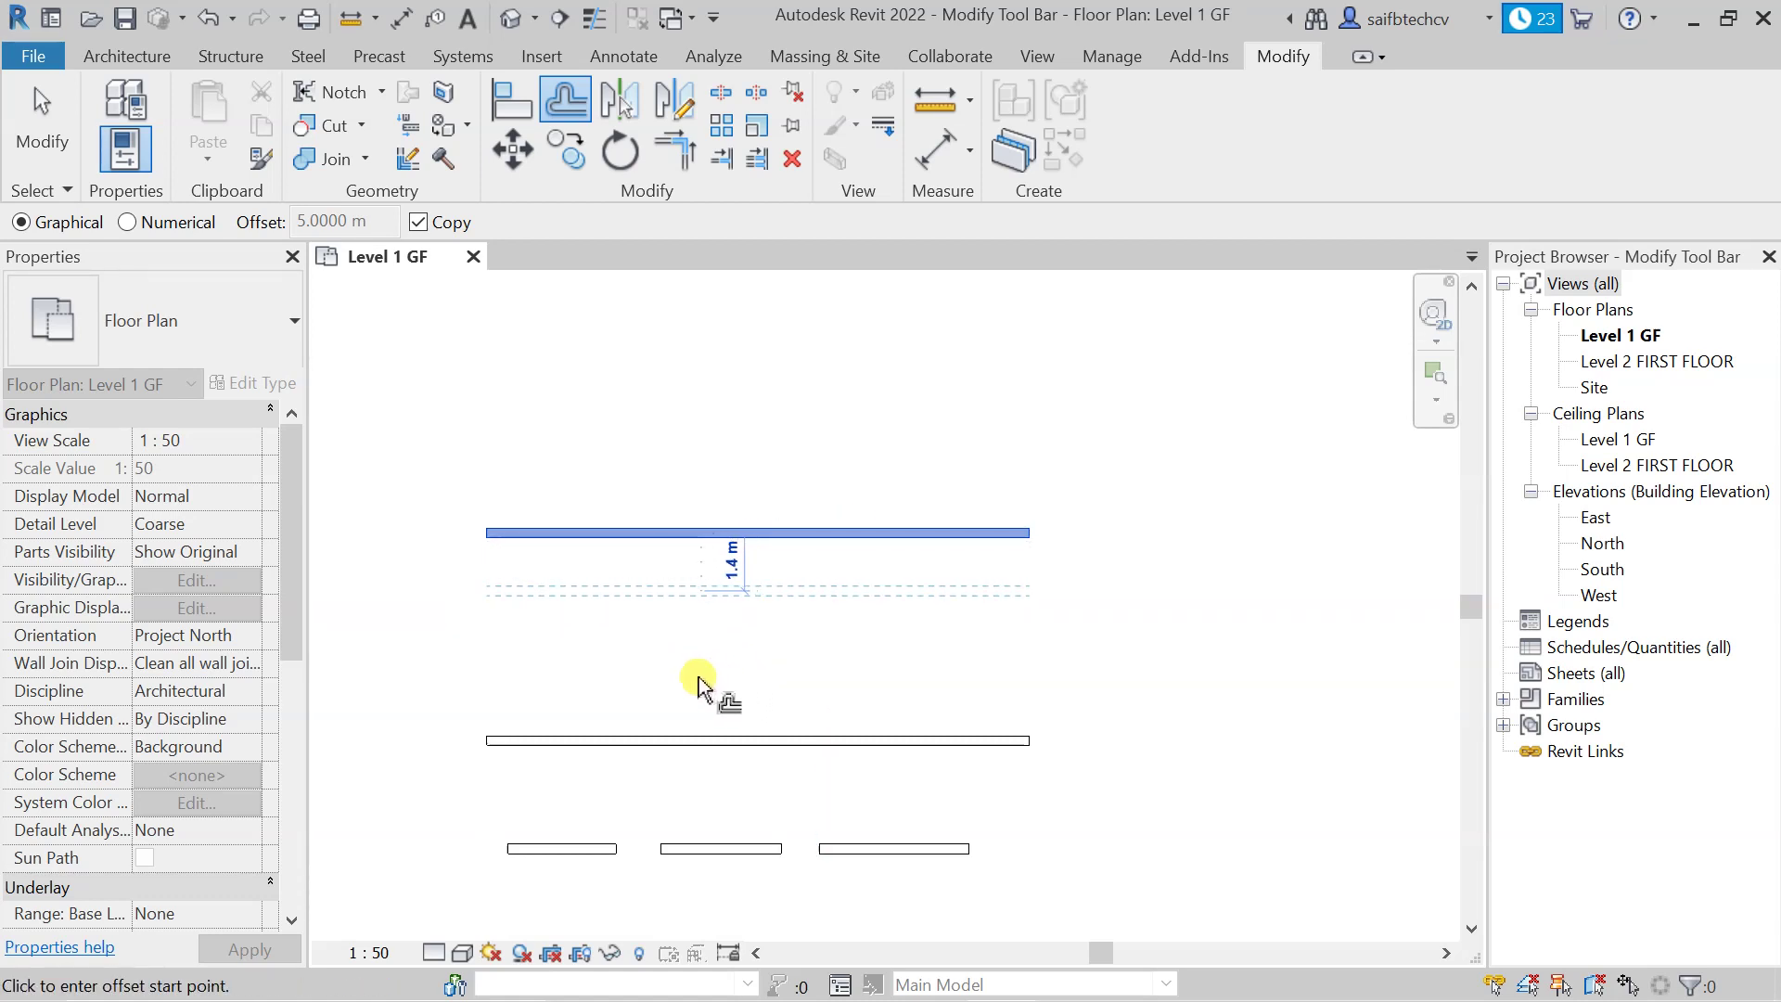
{"action": "left_click", "coordinate": [695, 732]}
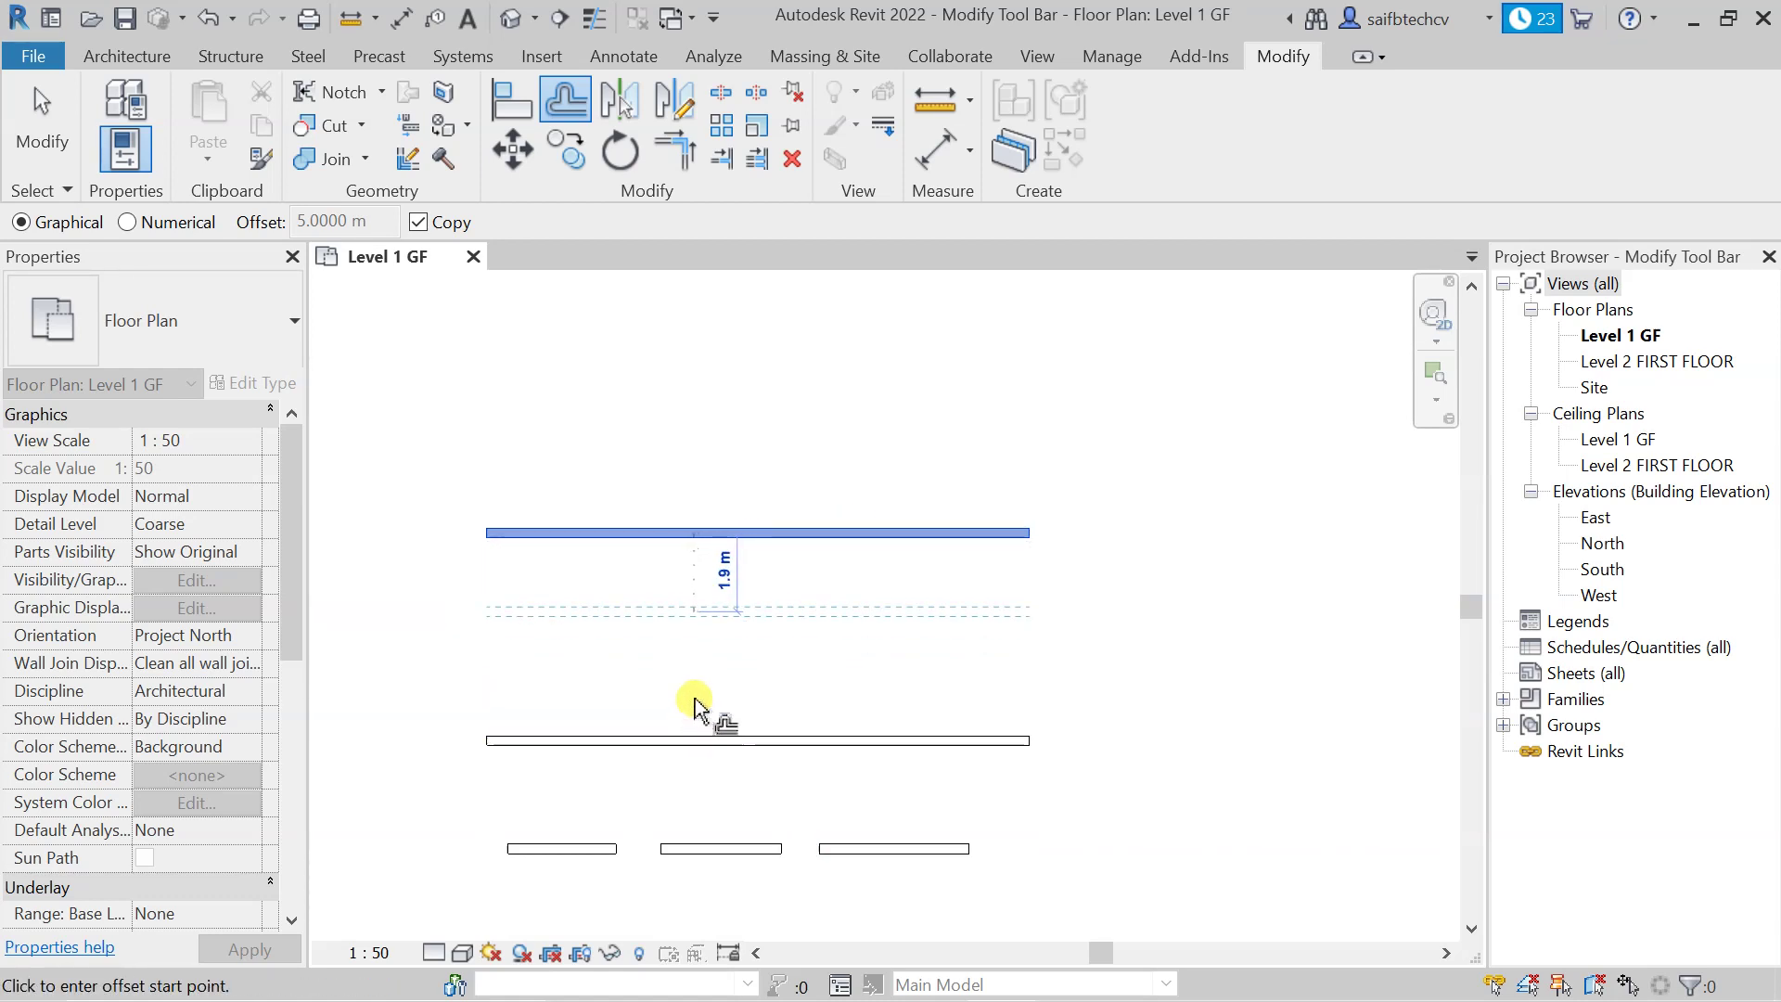
{"action": "left_click", "coordinate": [697, 703]}
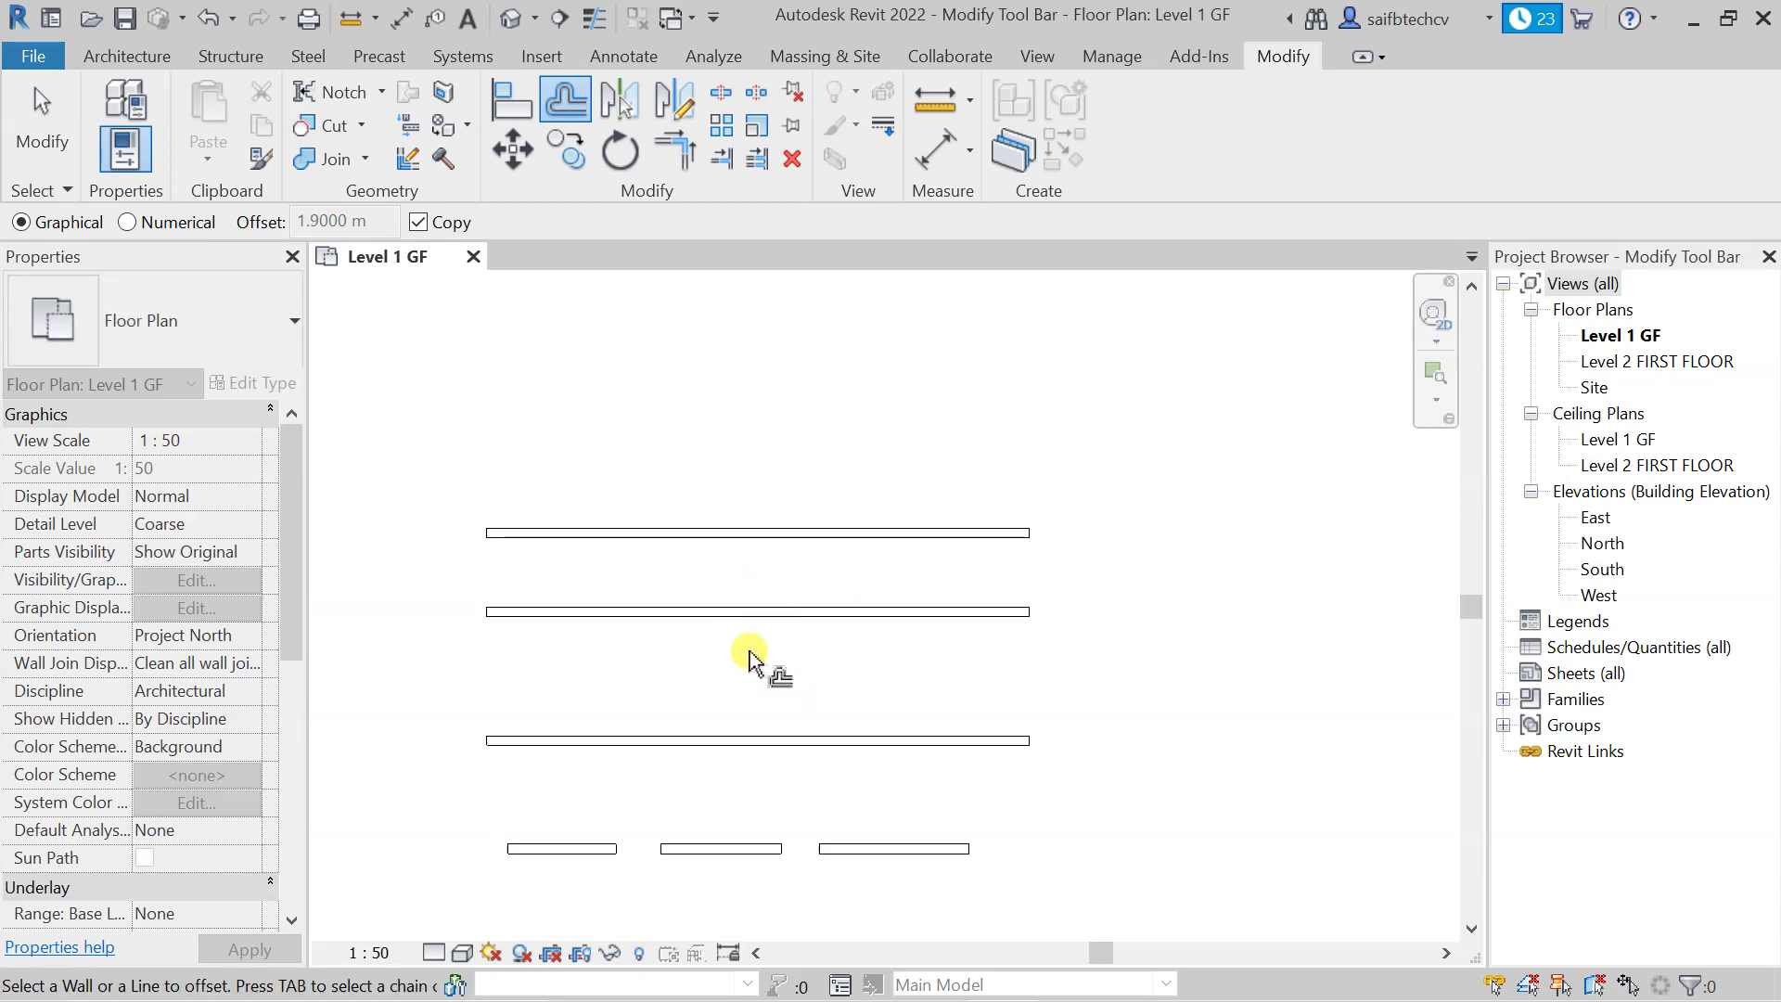
Step: Copy the new middle wall 2 m further down by typing the 2 m distance
{"action": "left_click", "coordinate": [735, 613]}
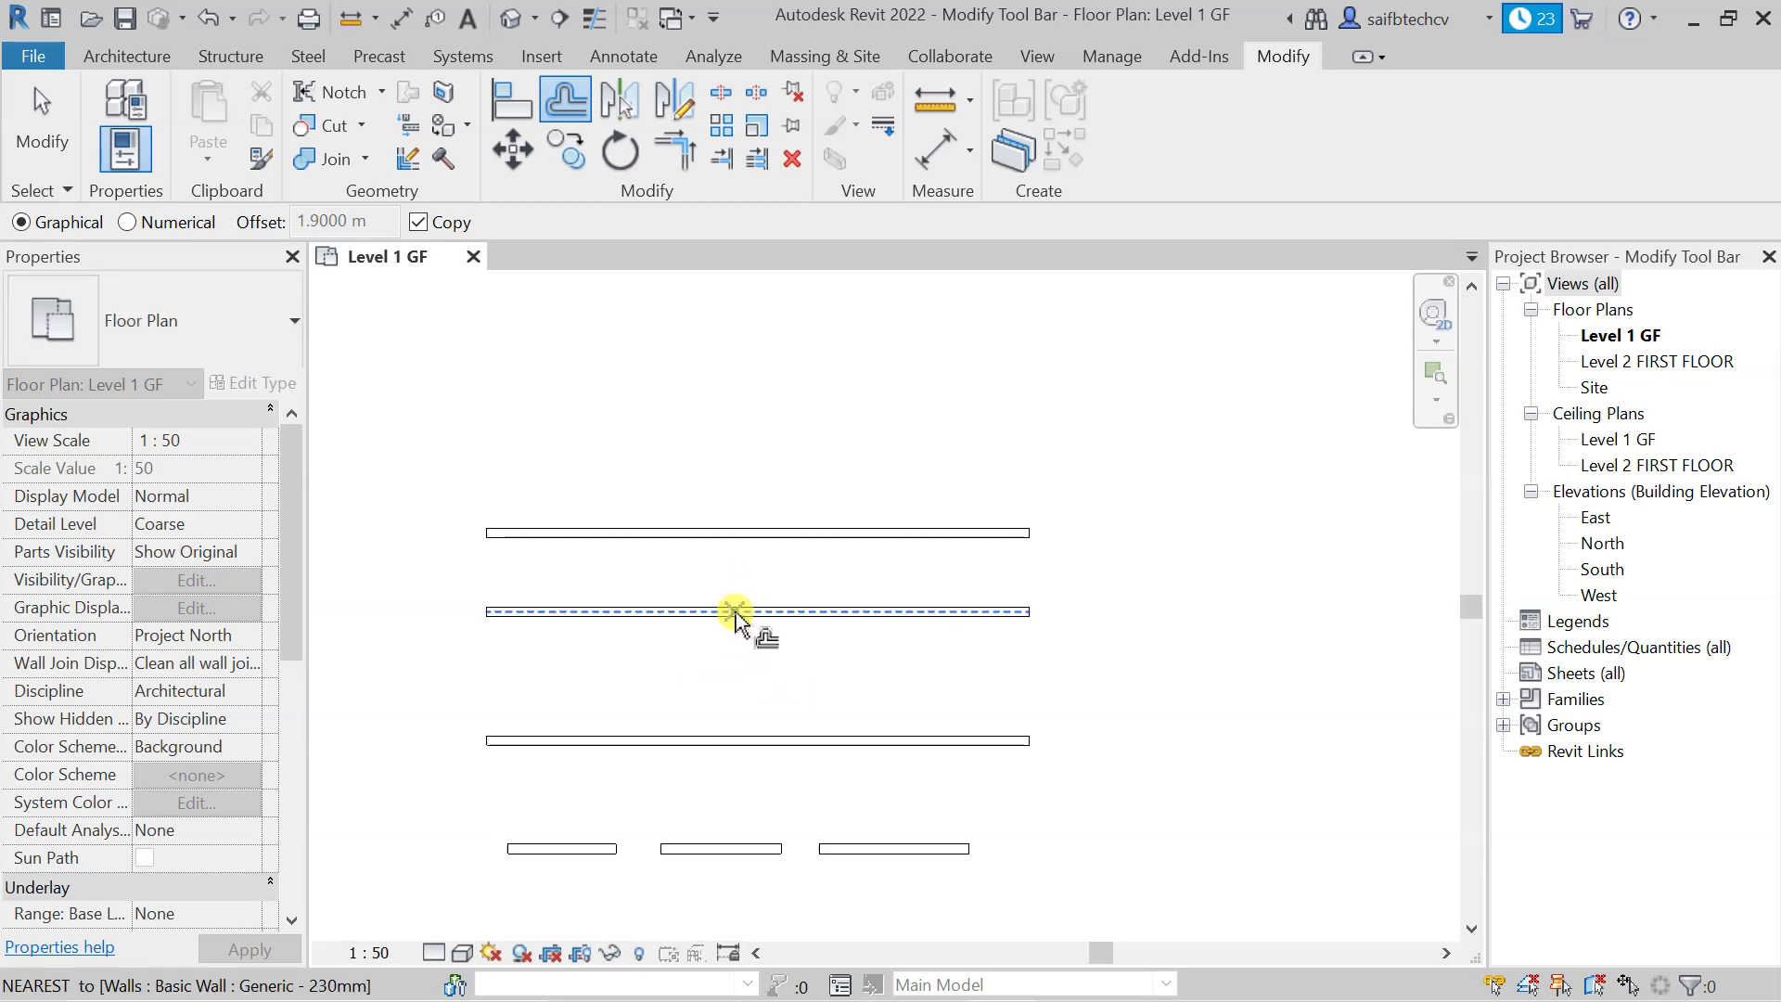
{"action": "left_click", "coordinate": [803, 614]}
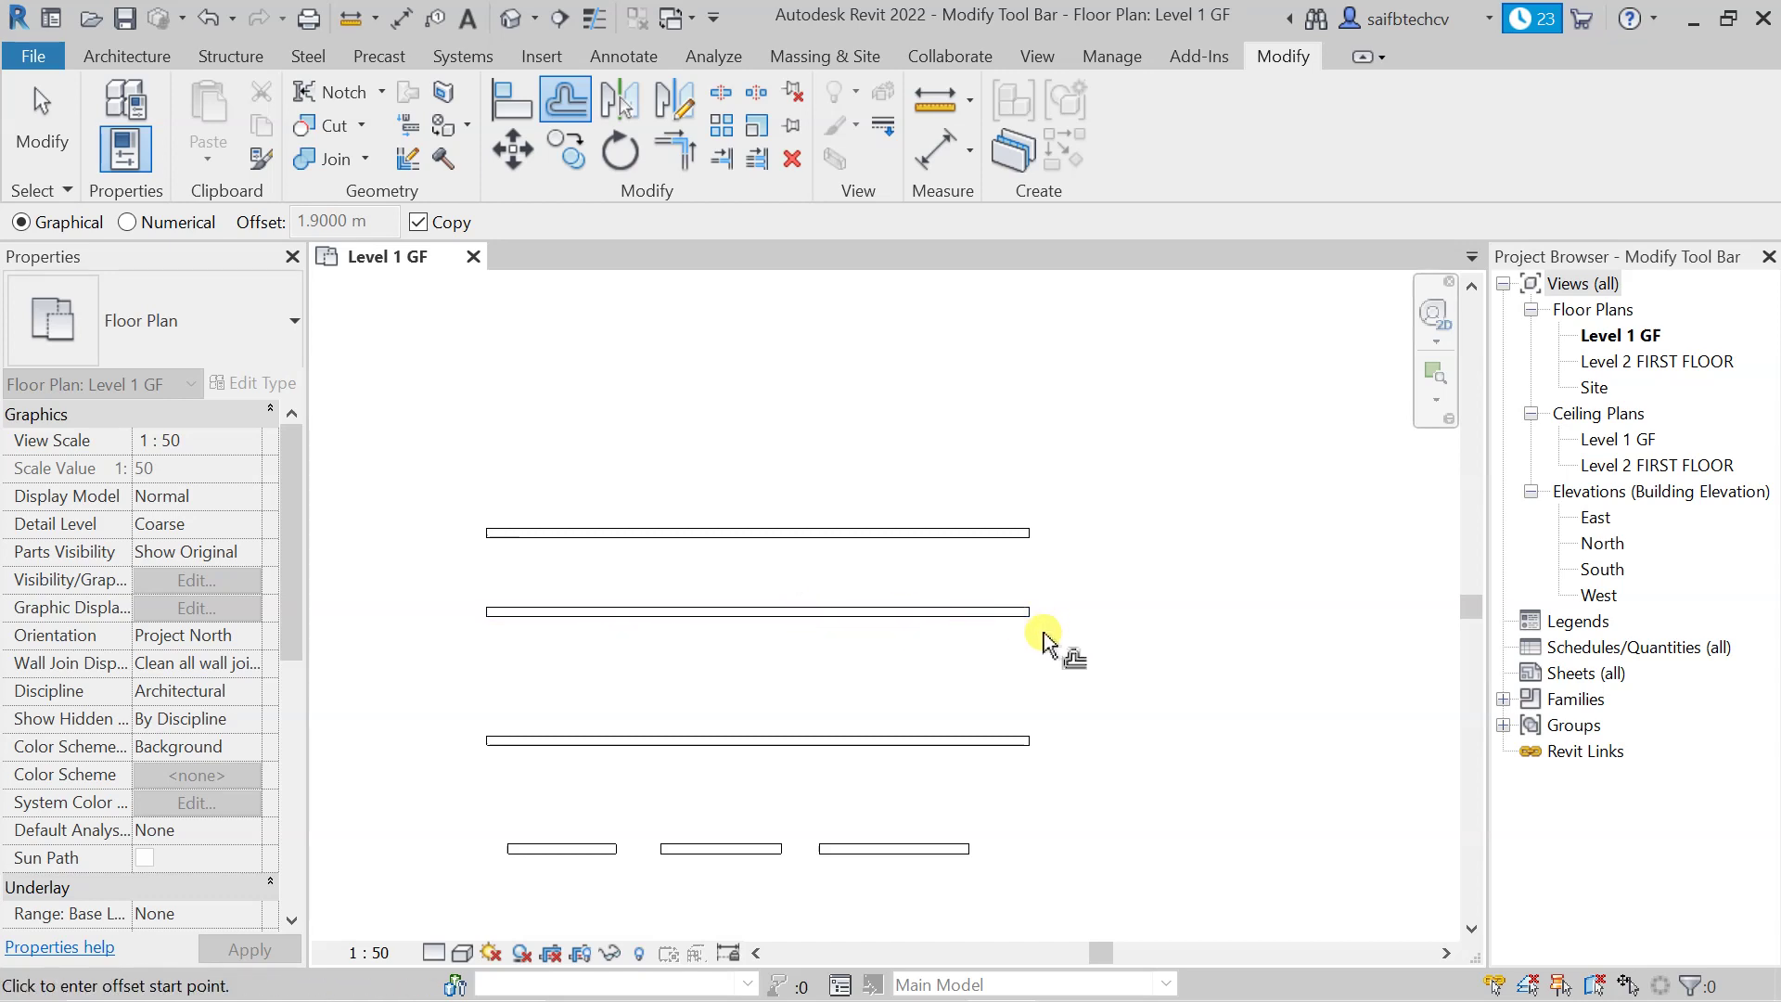
{"action": "left_click", "coordinate": [1027, 629]}
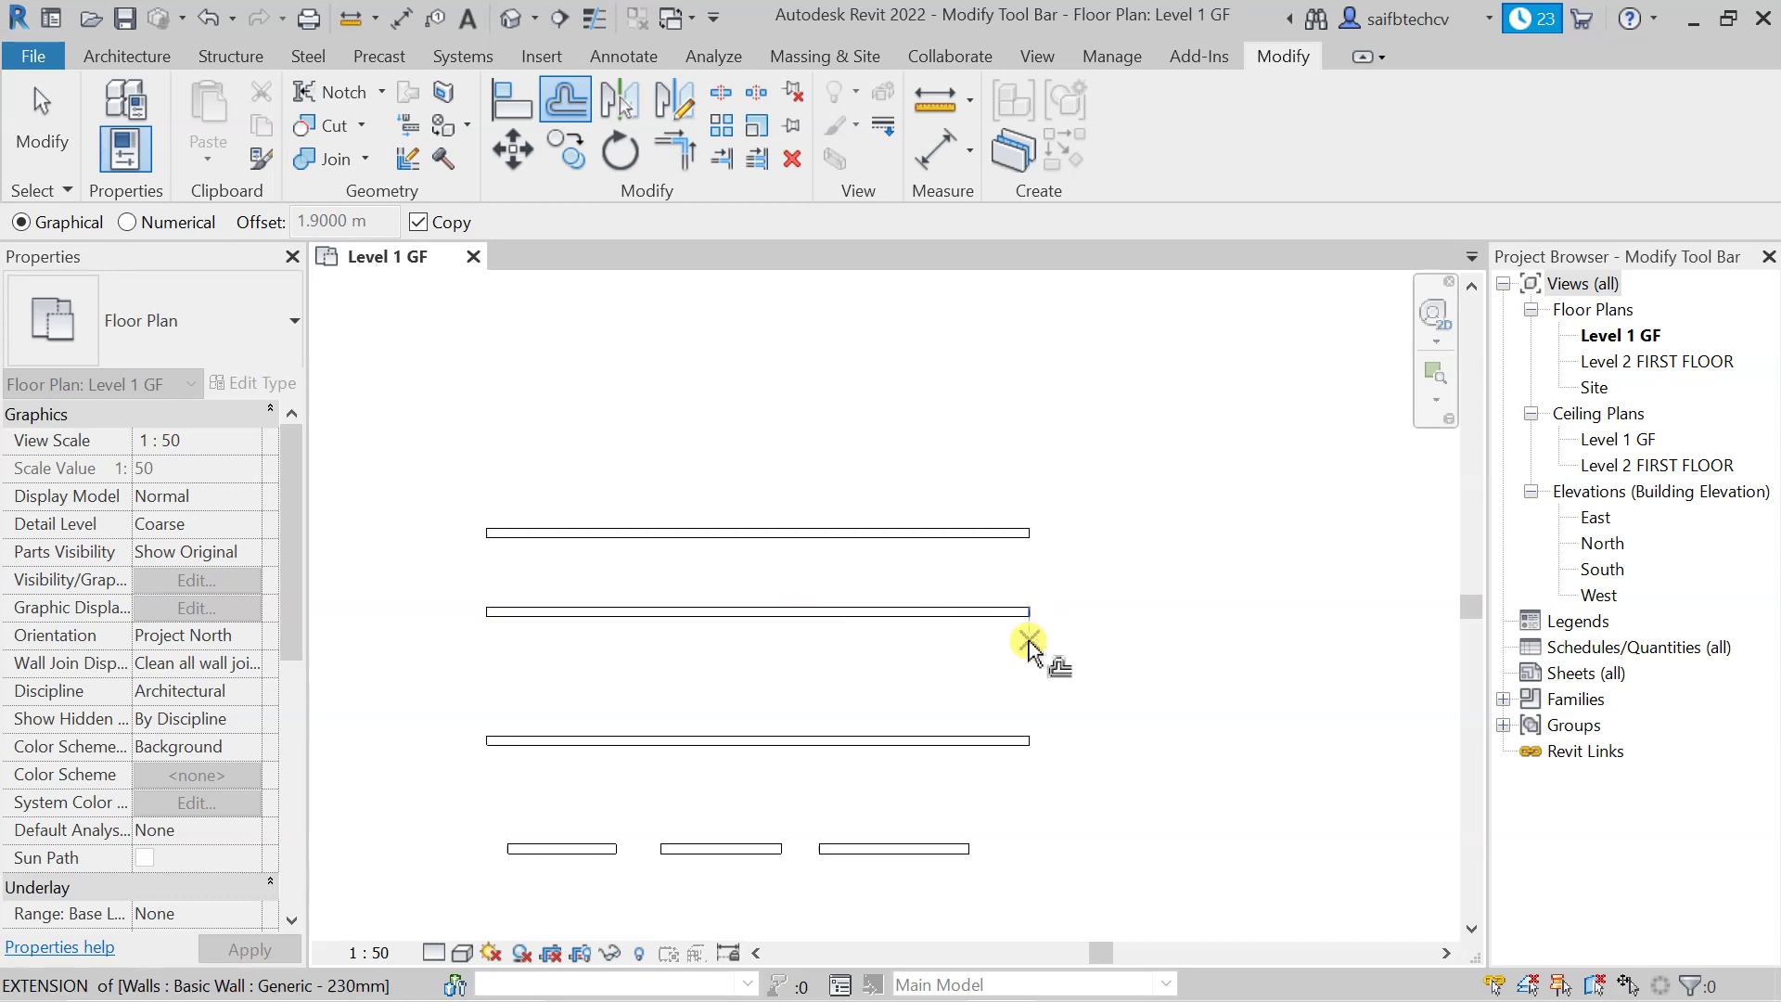
{"action": "left_click", "coordinate": [1026, 655]}
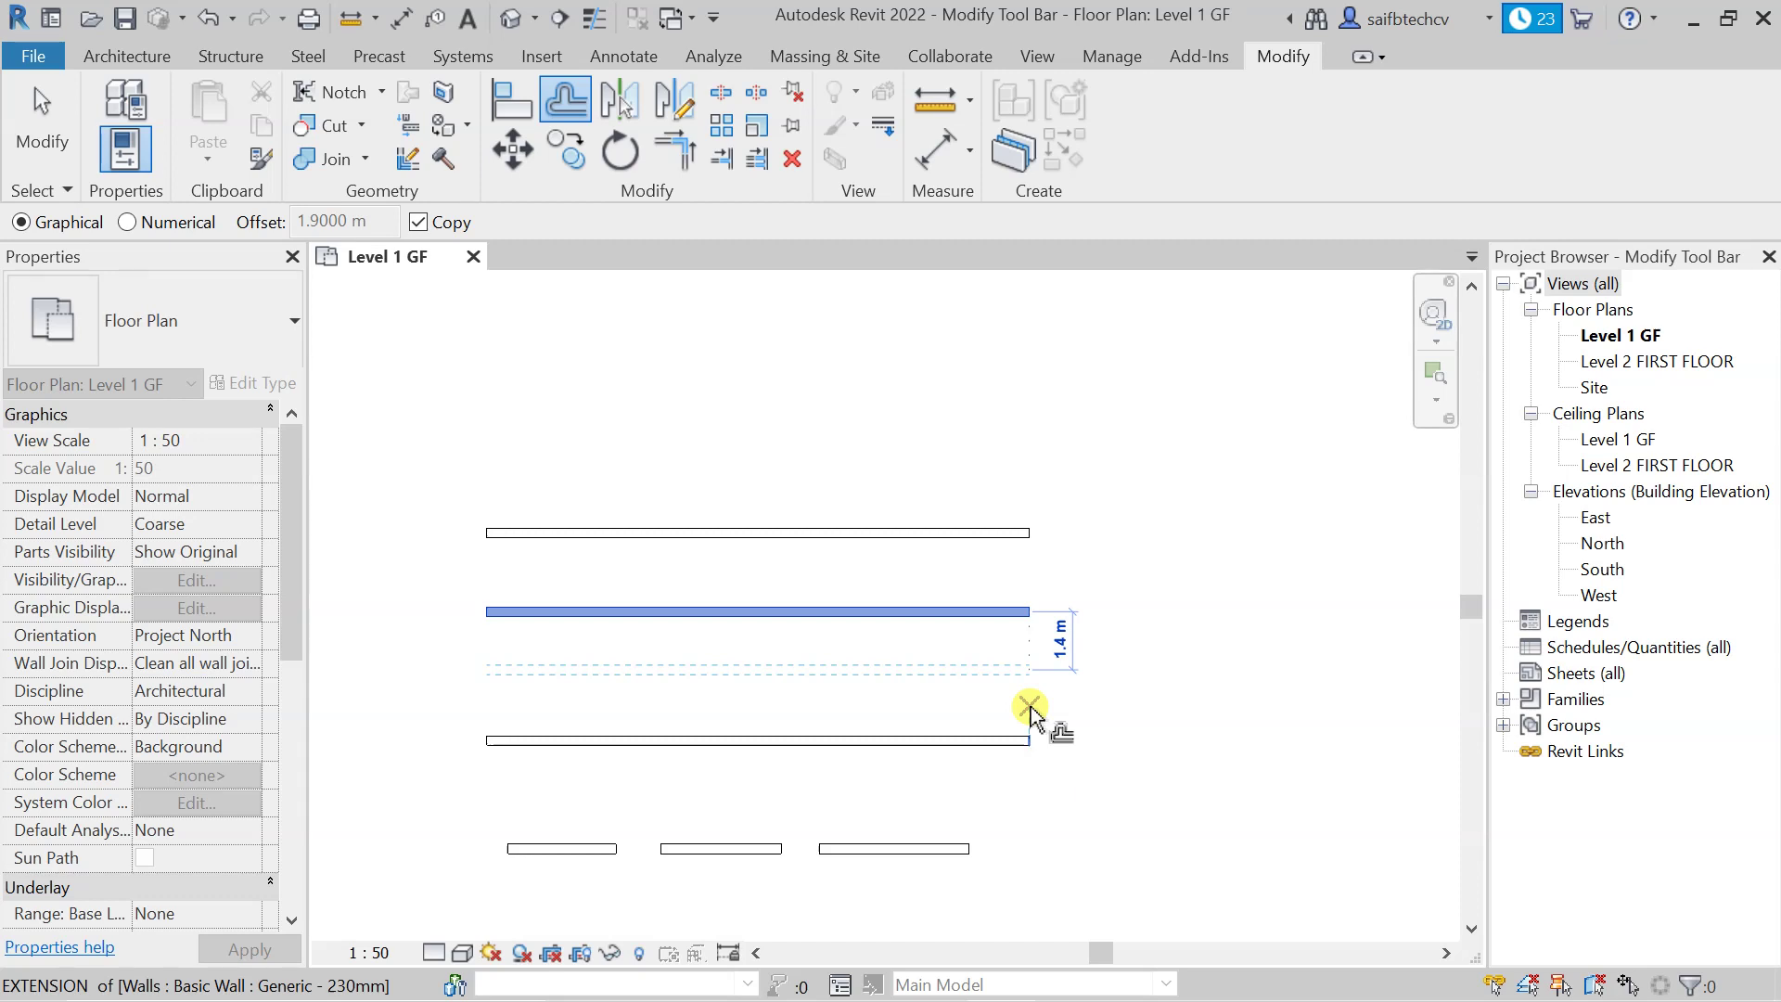
{"action": "type", "text": "2"}
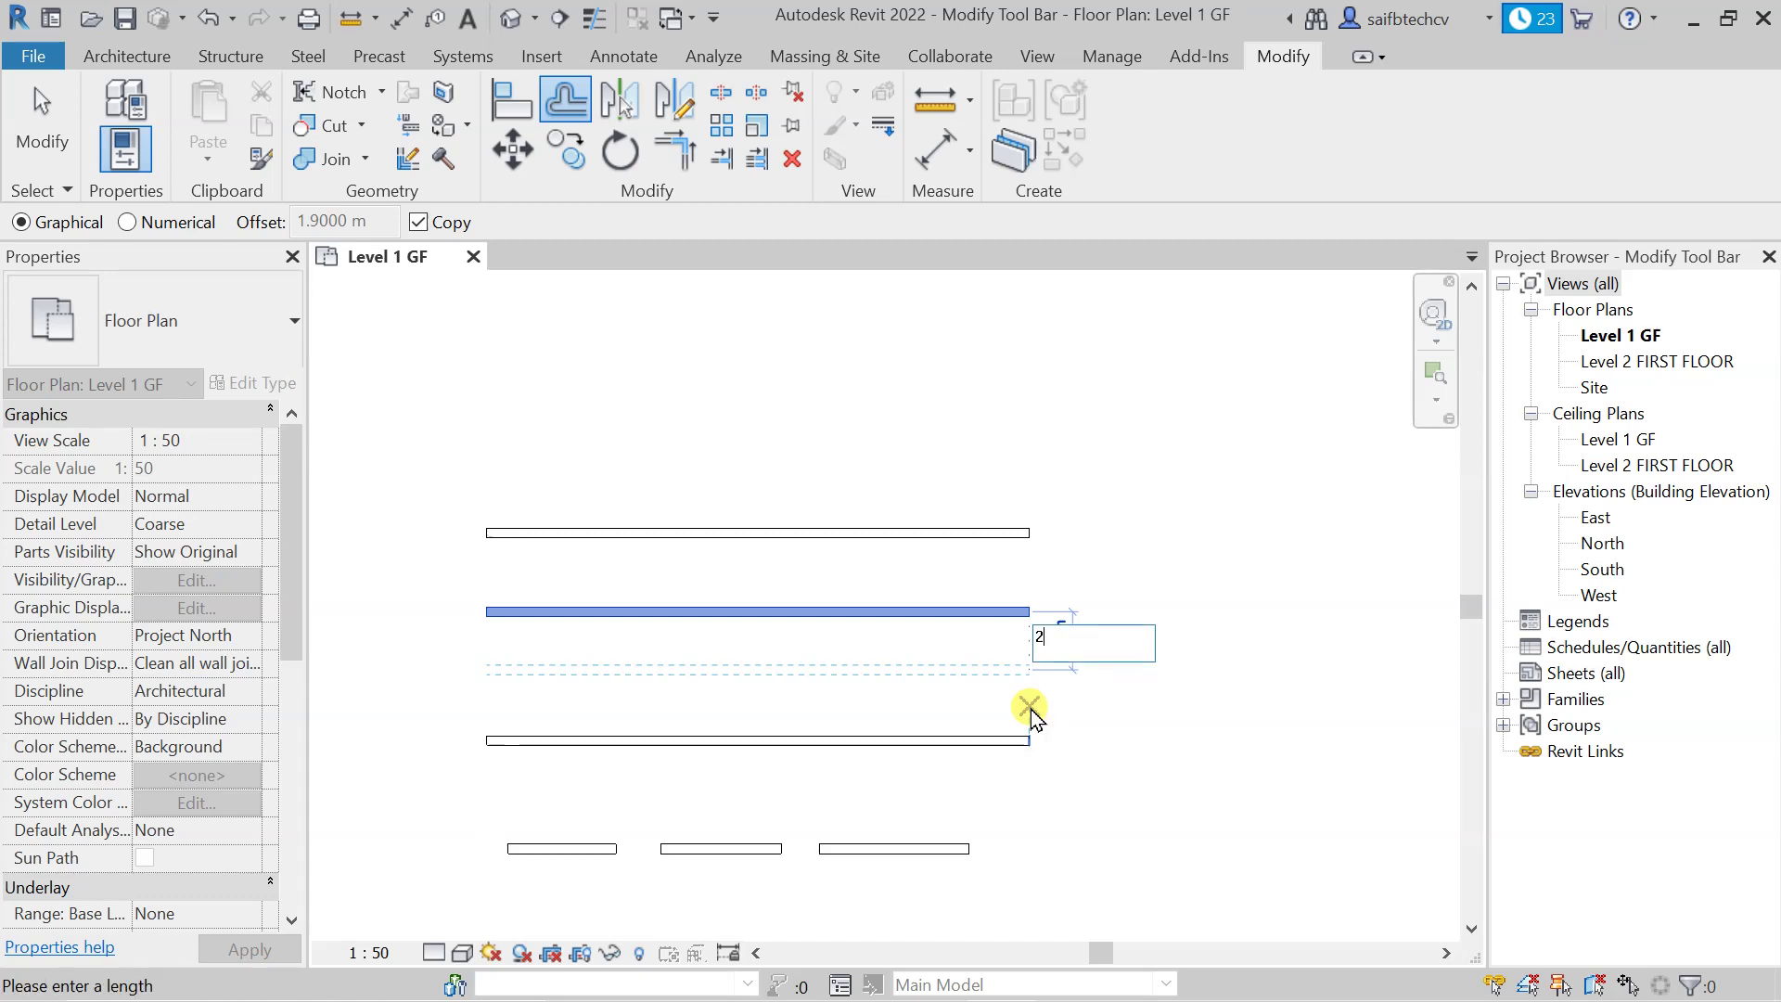
{"action": "key", "text": "Return"}
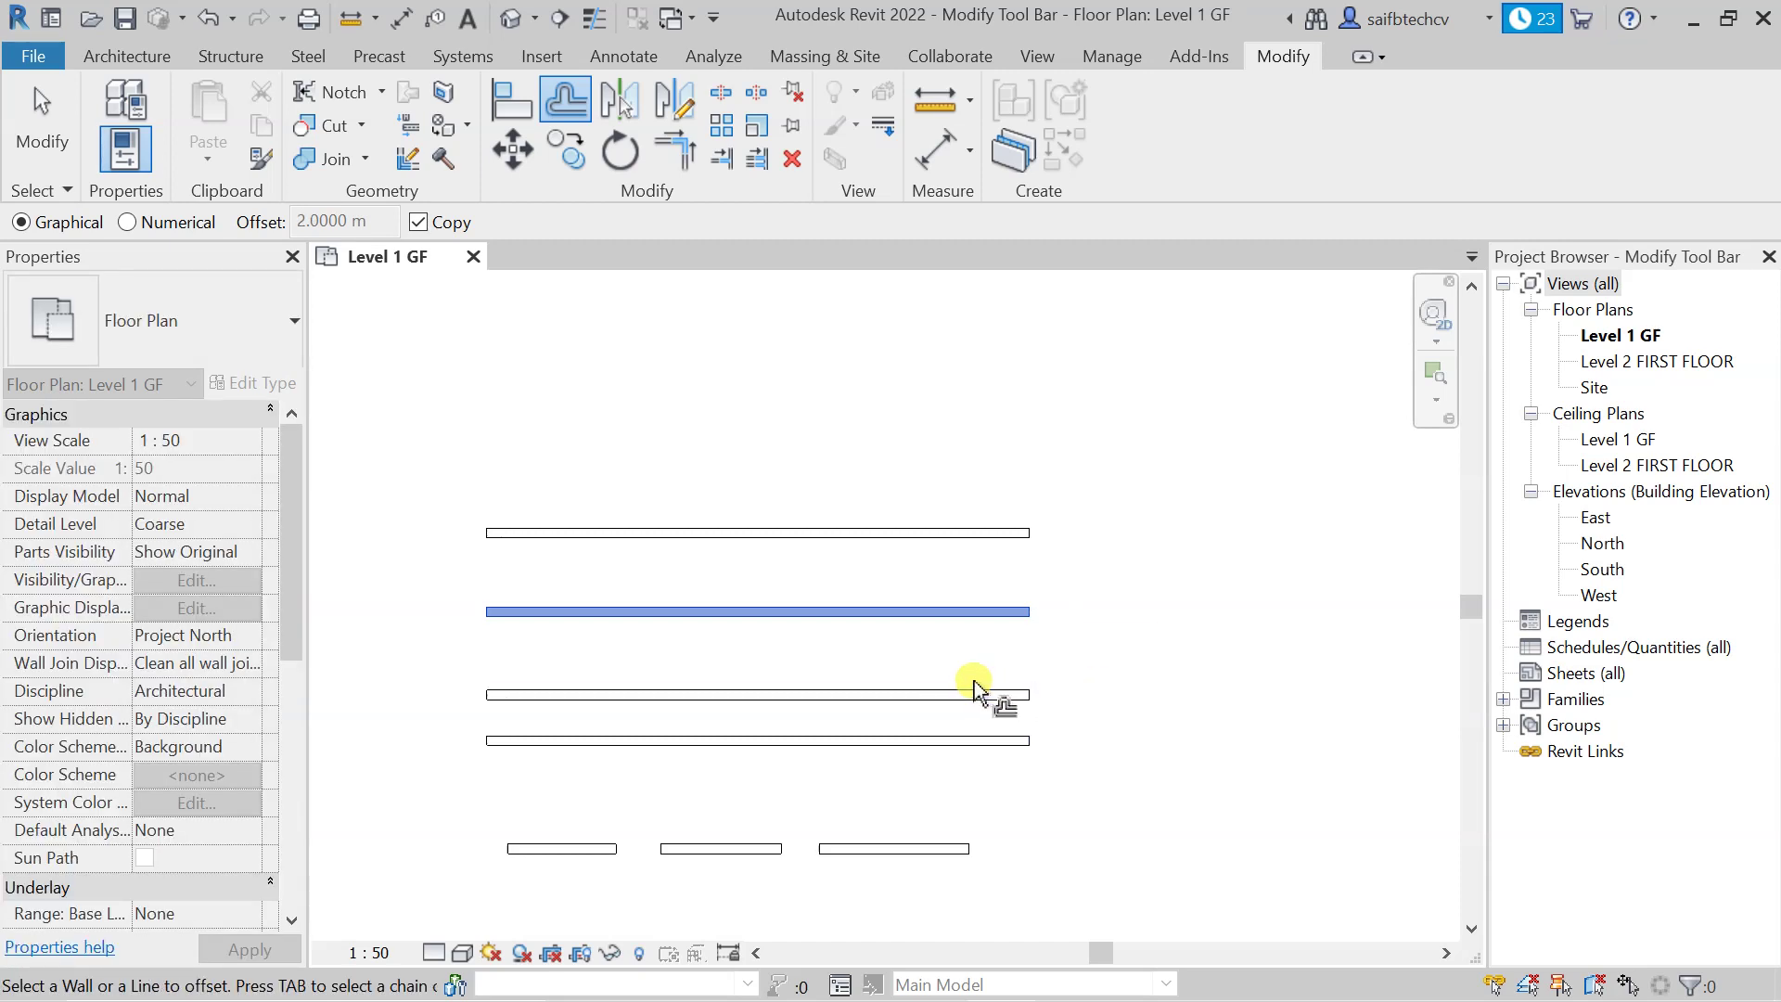
{"action": "scroll", "coordinate": [990, 655], "scroll_direction": "down", "scroll_amount": 1}
{"action": "middle_click_drag", "start_coordinate": [990, 655], "coordinate": [1065, 675]}
{"action": "scroll", "coordinate": [847, 636], "scroll_direction": "up", "scroll_amount": 2}
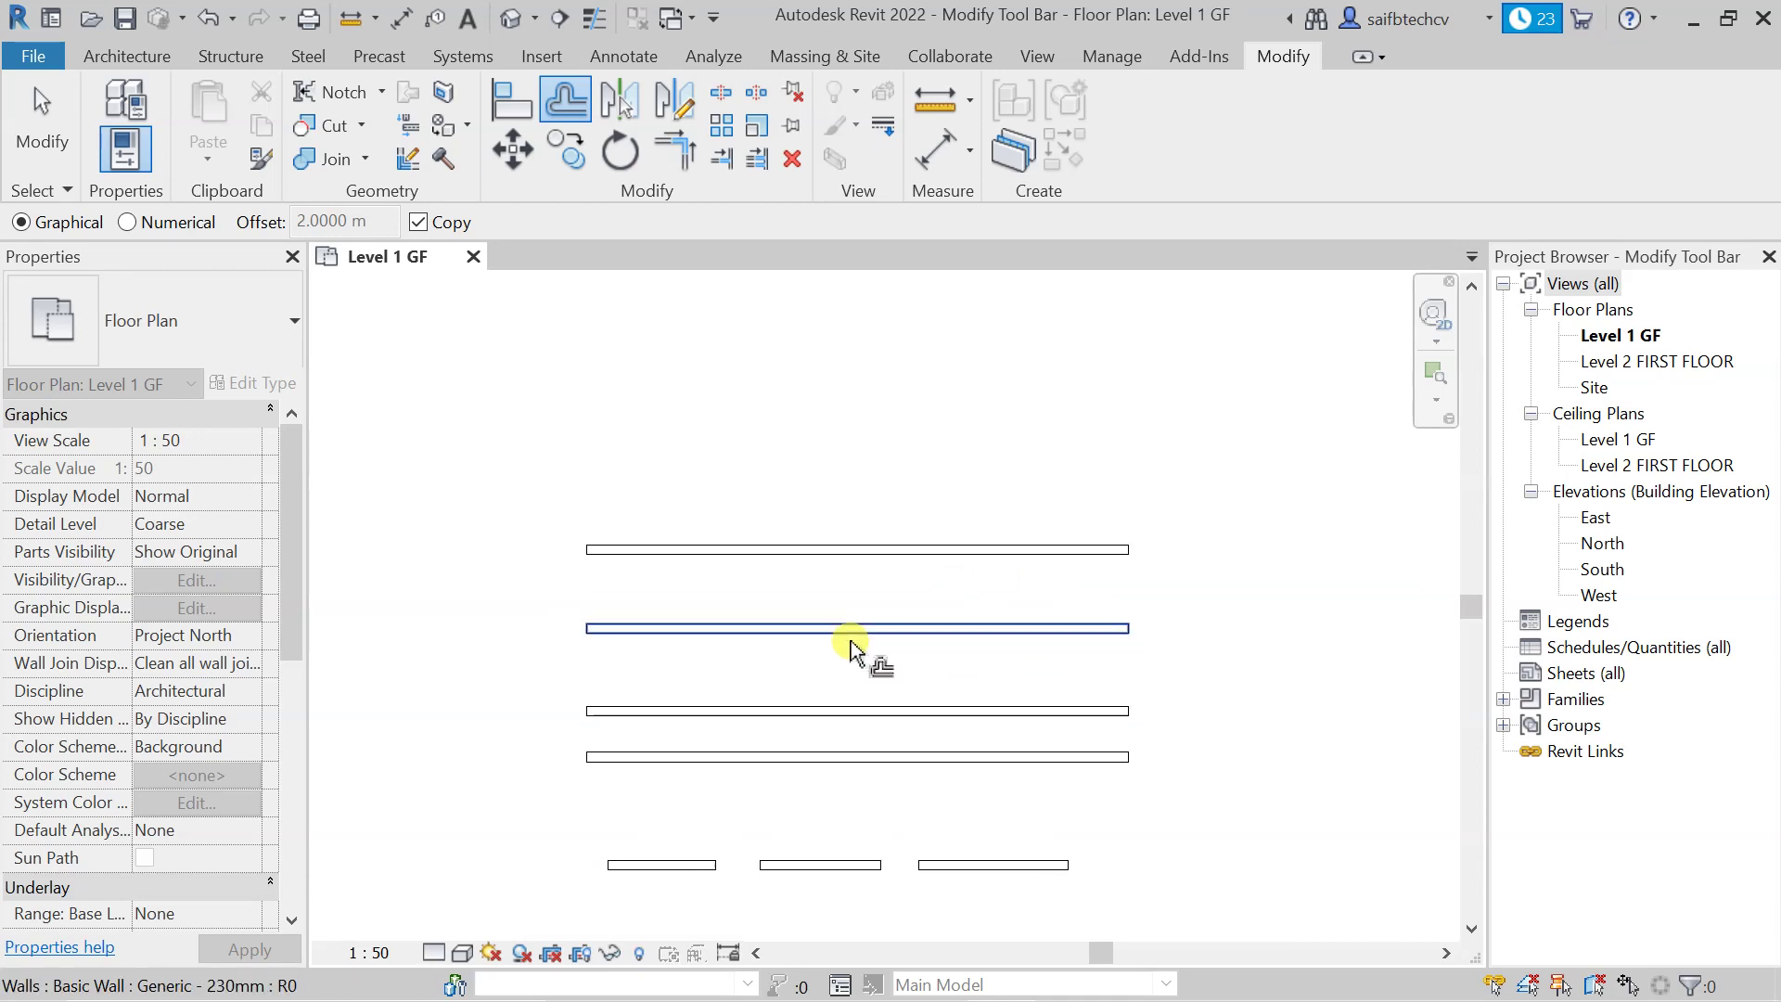
Step: Uncheck Copy and move the top wall 4 m upward
{"action": "left_click", "coordinate": [418, 223]}
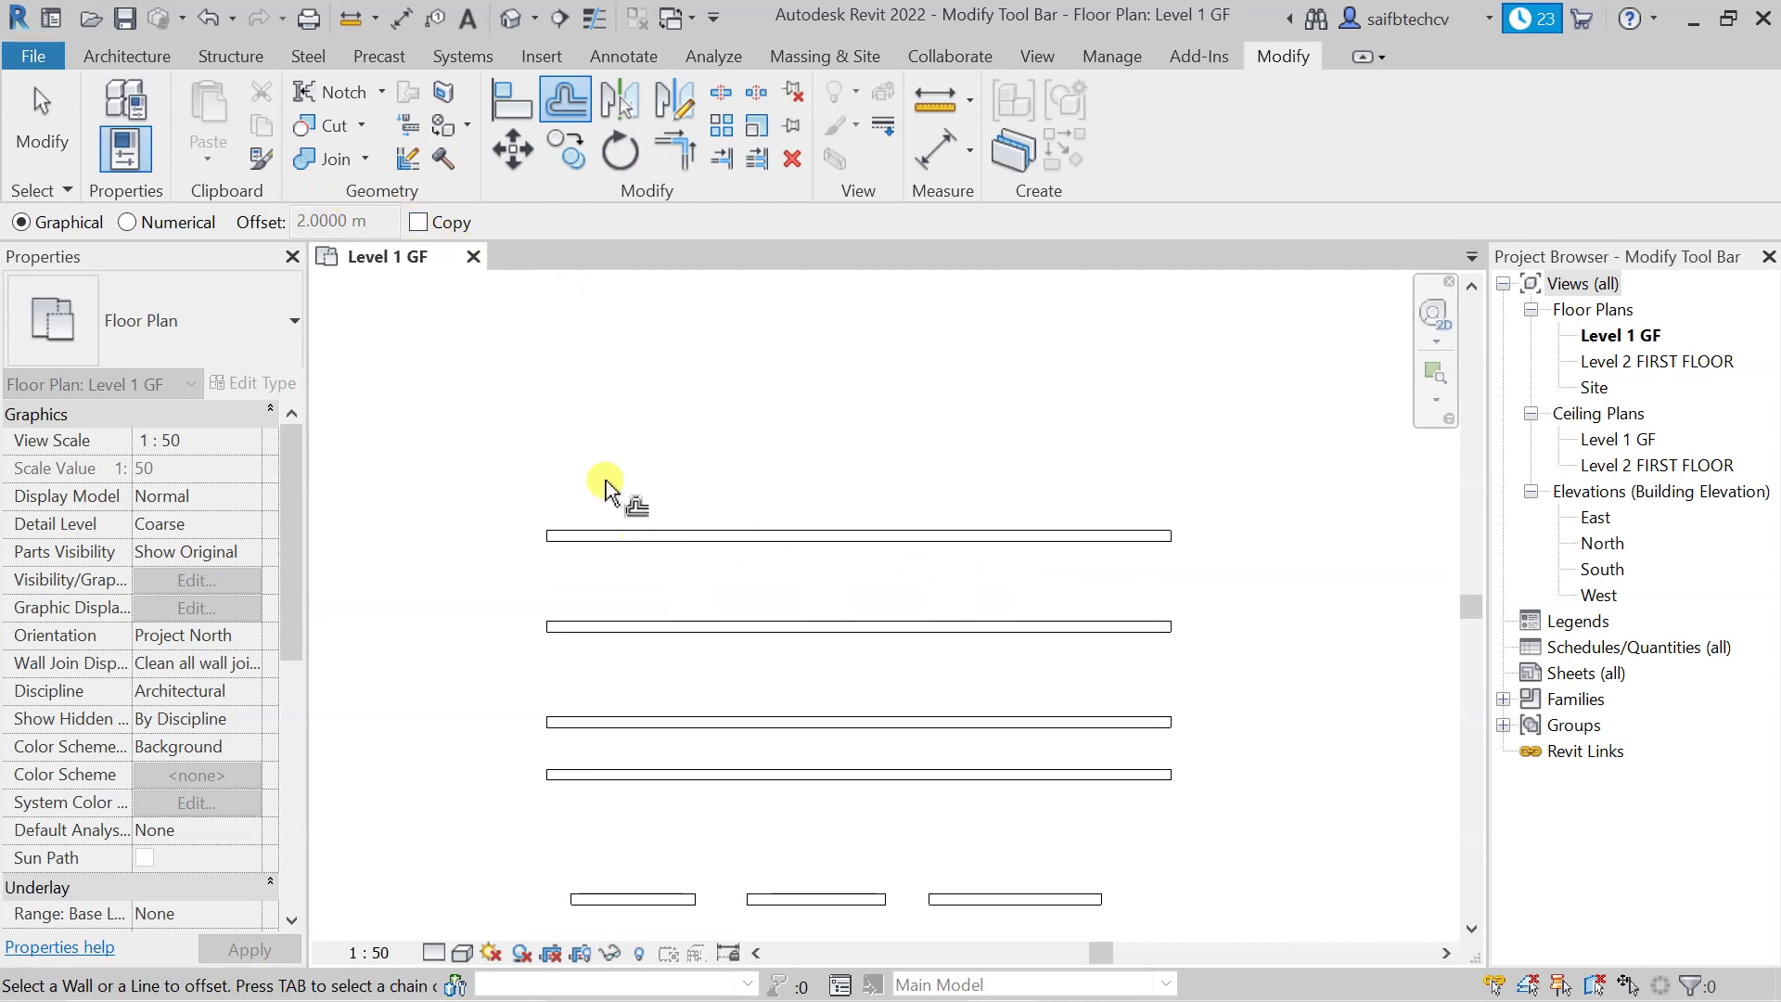
{"action": "middle_click_drag", "start_coordinate": [1141, 580], "coordinate": [1060, 710]}
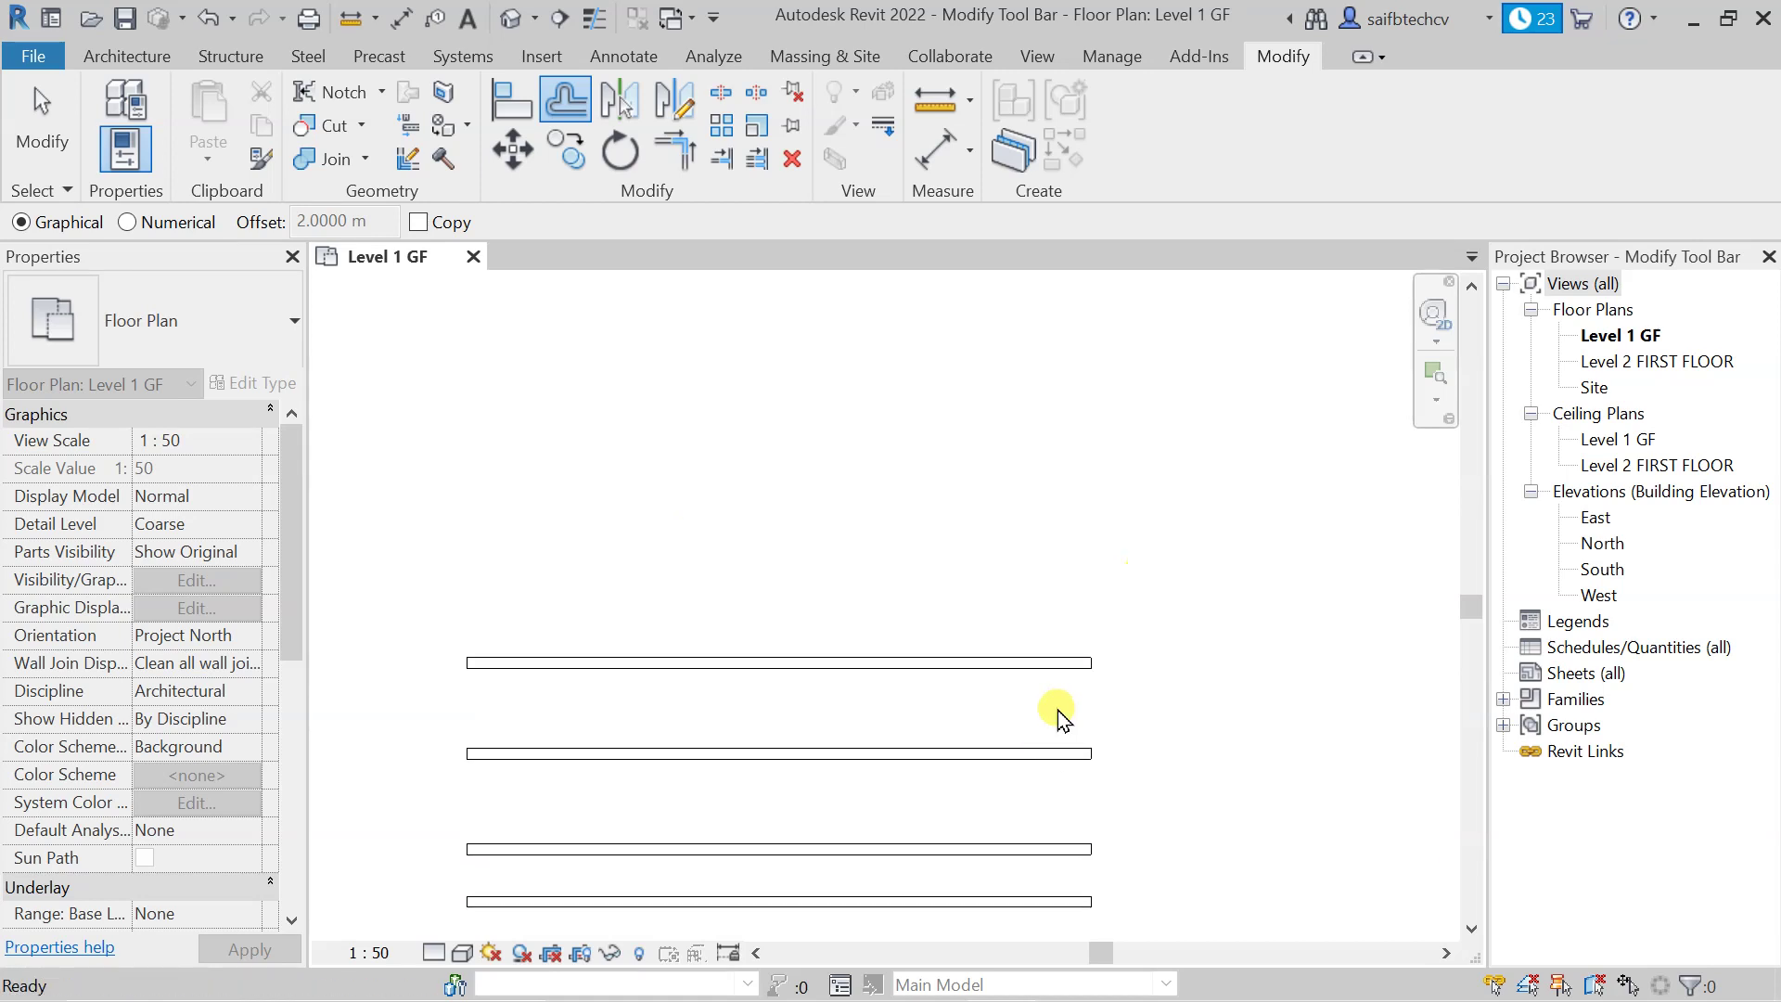
{"action": "left_click", "coordinate": [1083, 662]}
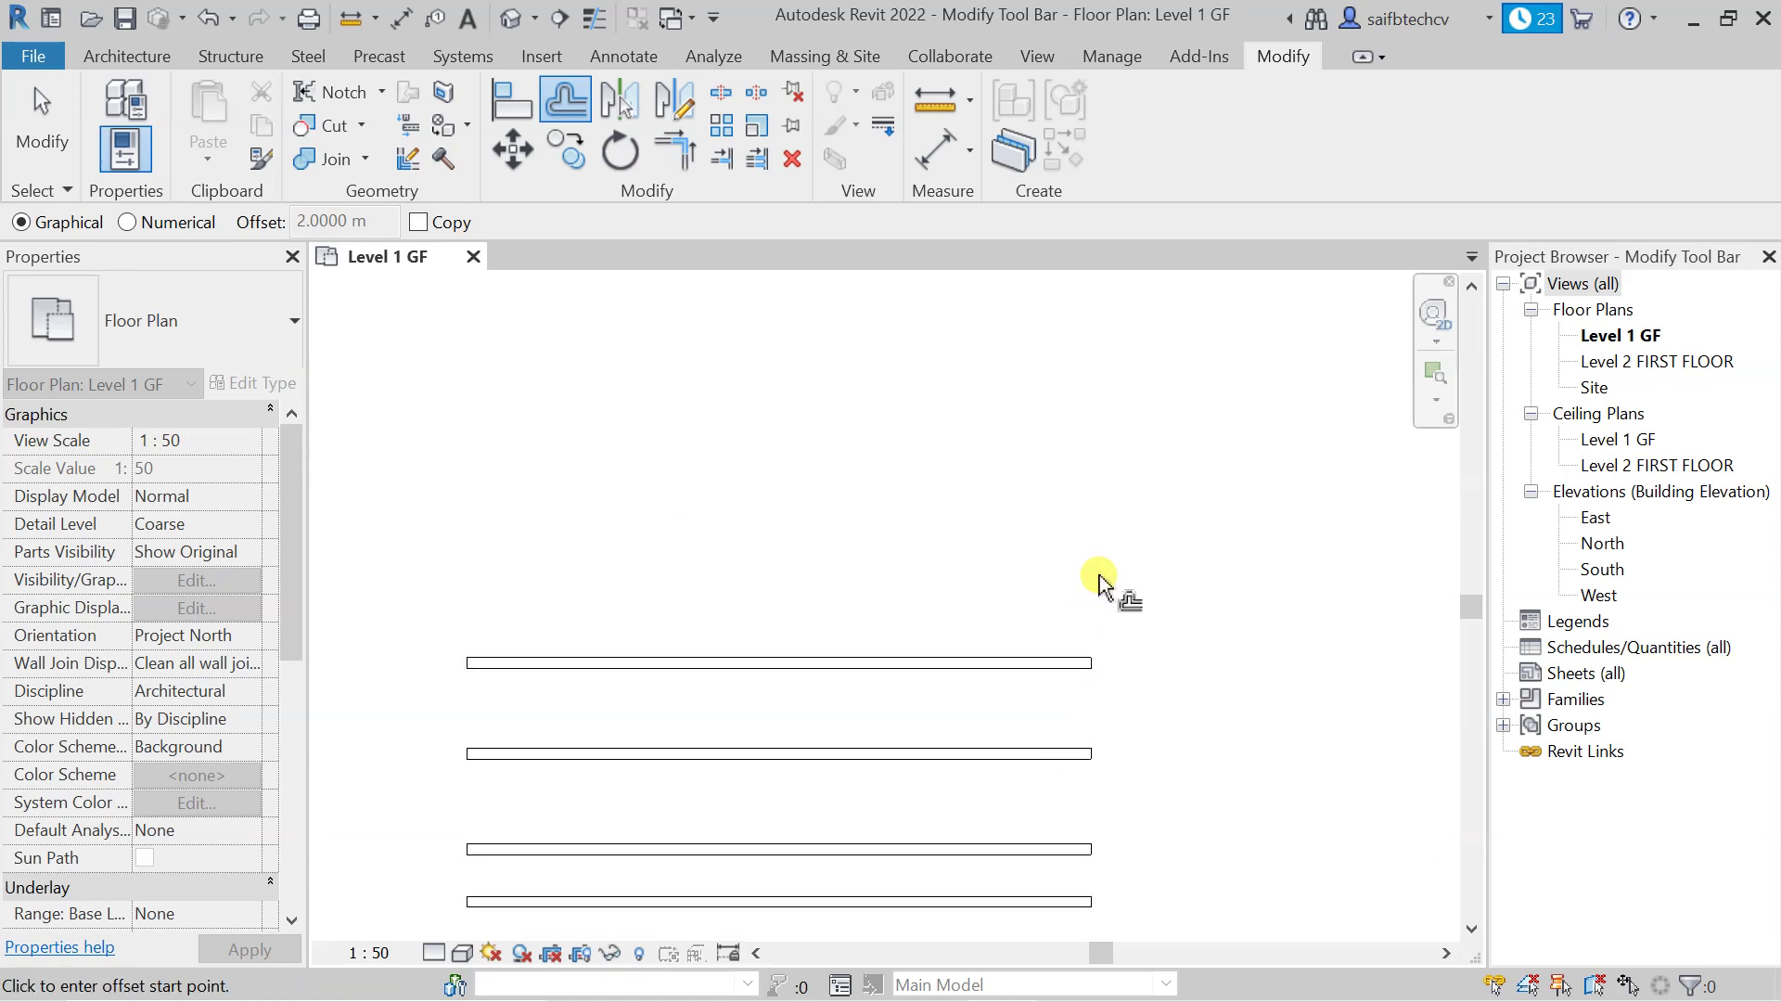
{"action": "left_click", "coordinate": [1092, 657]}
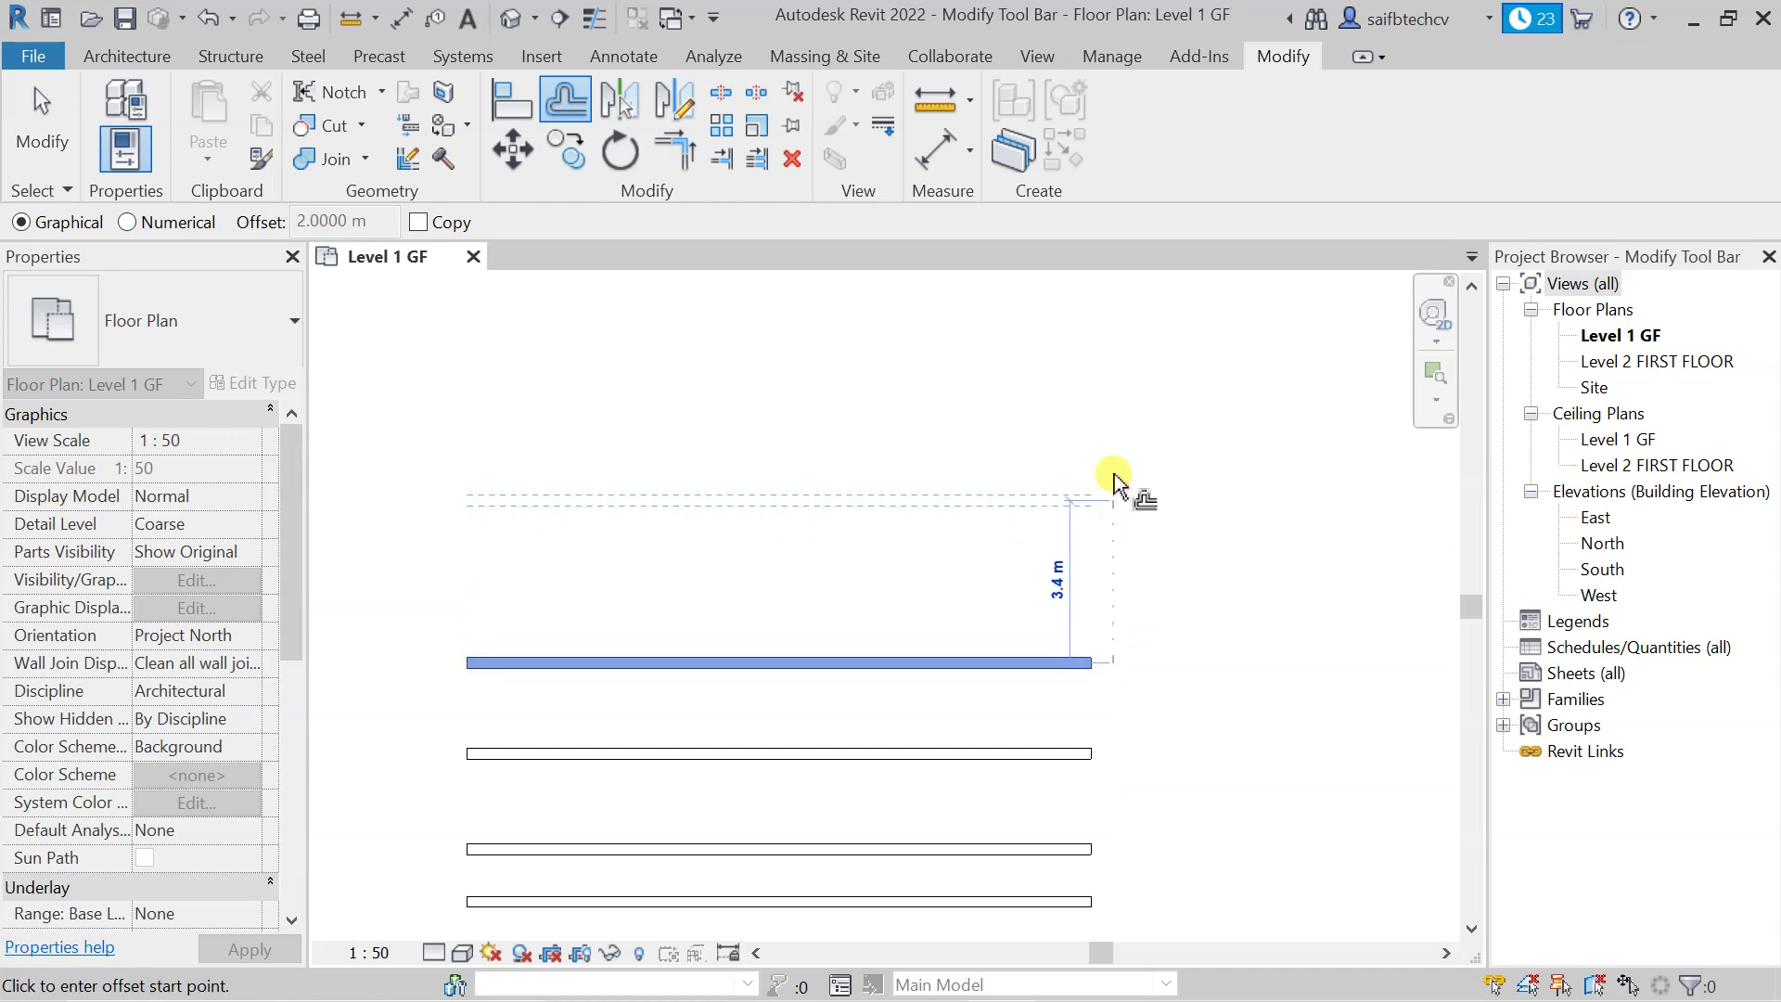
{"action": "left_click", "coordinate": [1113, 473]}
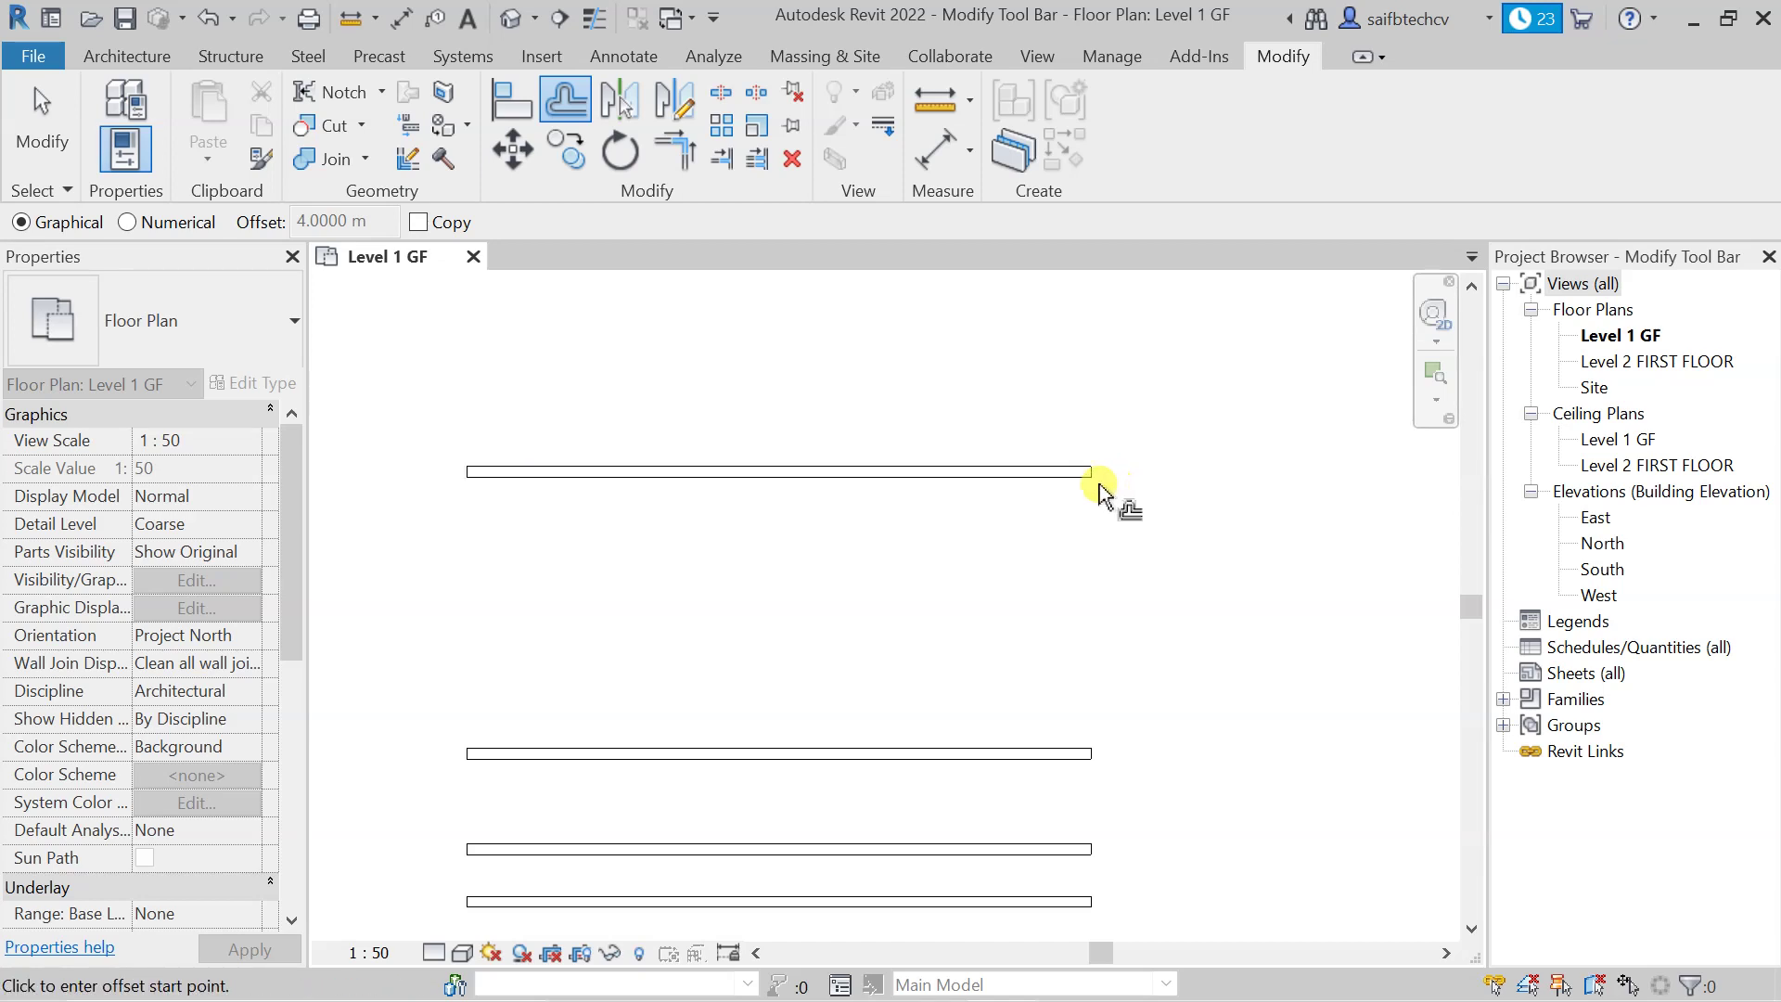
Step: Move the raised wall back down to its original position
{"action": "left_click", "coordinate": [1099, 483]}
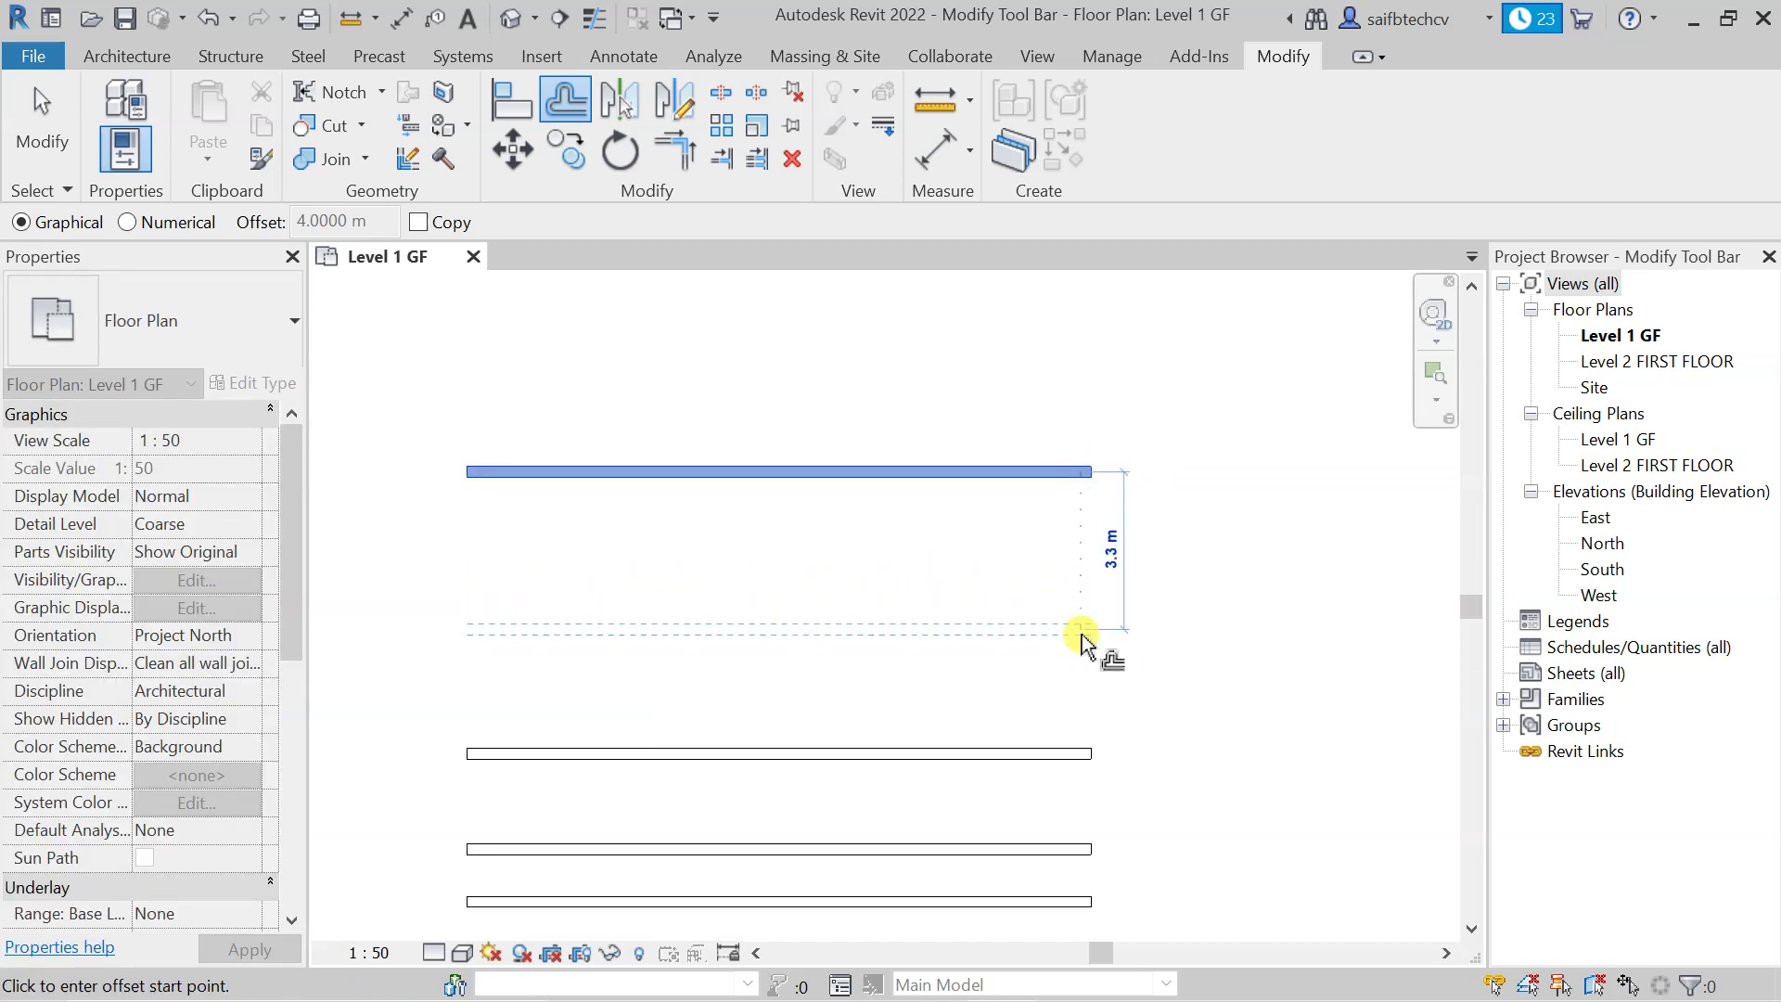
{"action": "left_click", "coordinate": [1082, 634]}
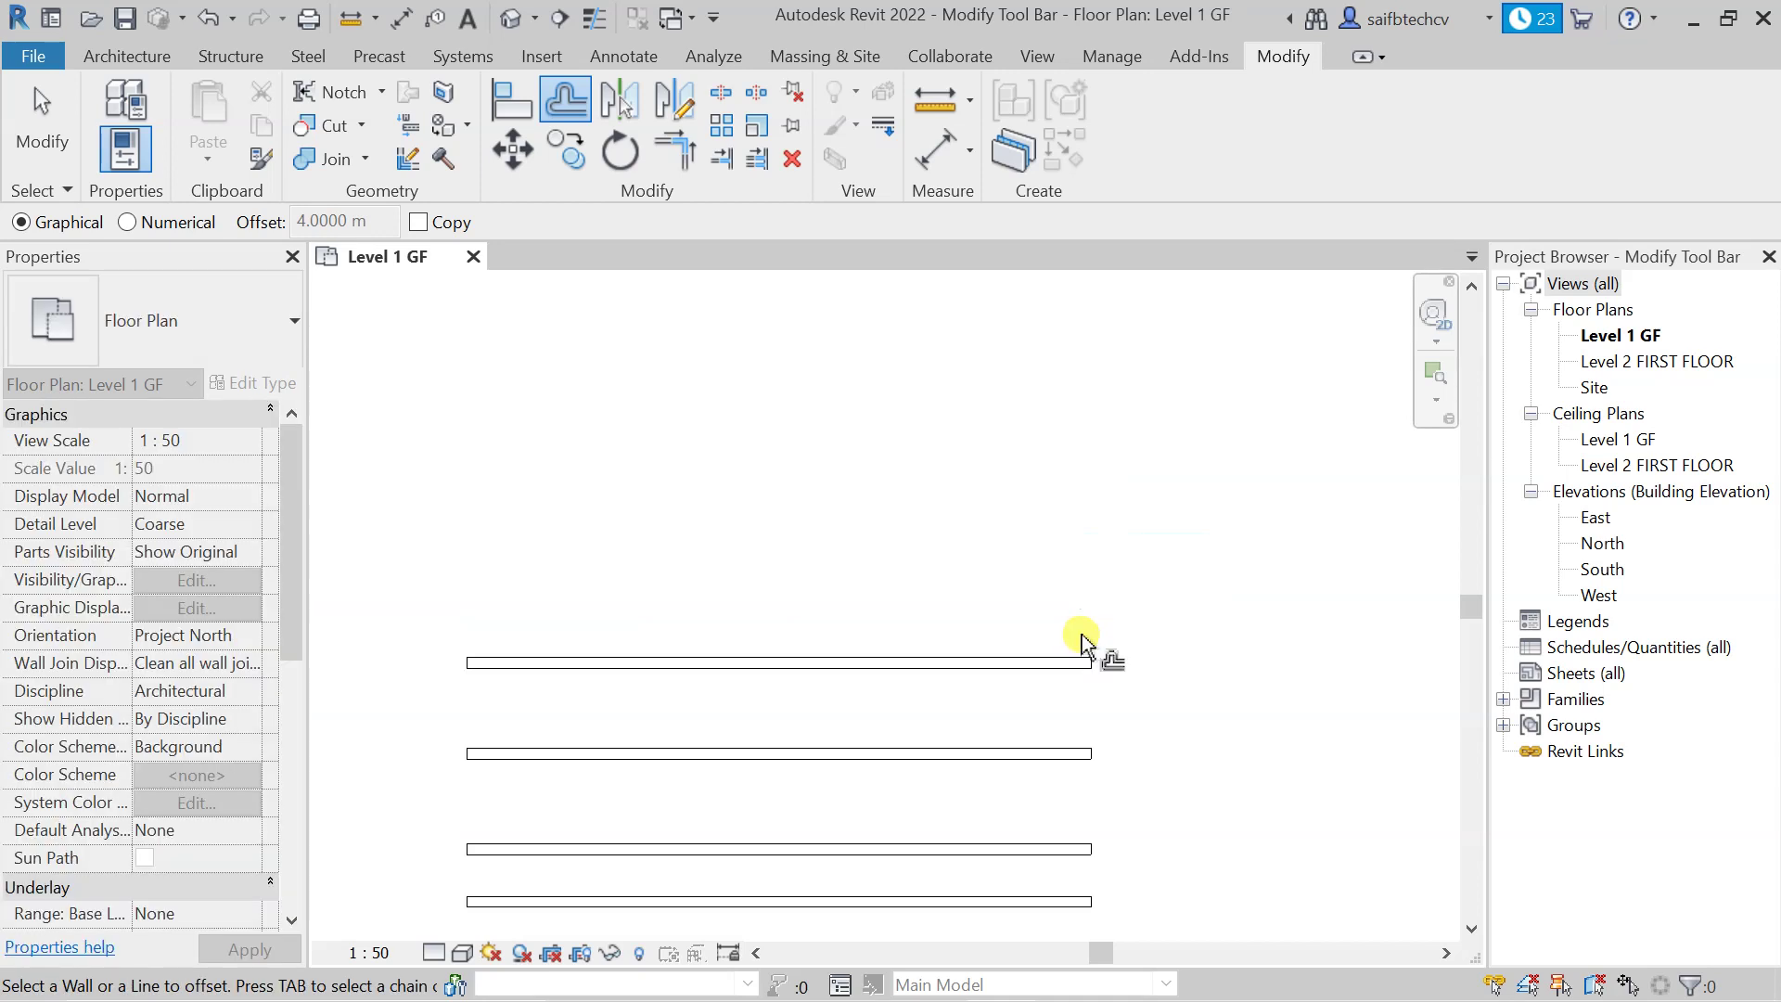
{"action": "scroll", "coordinate": [1111, 620], "scroll_direction": "down", "scroll_amount": 2}
{"action": "mouse_move", "coordinate": [1111, 619]}
{"action": "middle_mouse_down"}
{"action": "mouse_move", "coordinate": [1132, 649]}
{"action": "mouse_move", "coordinate": [1121, 628]}
{"action": "middle_mouse_up"}
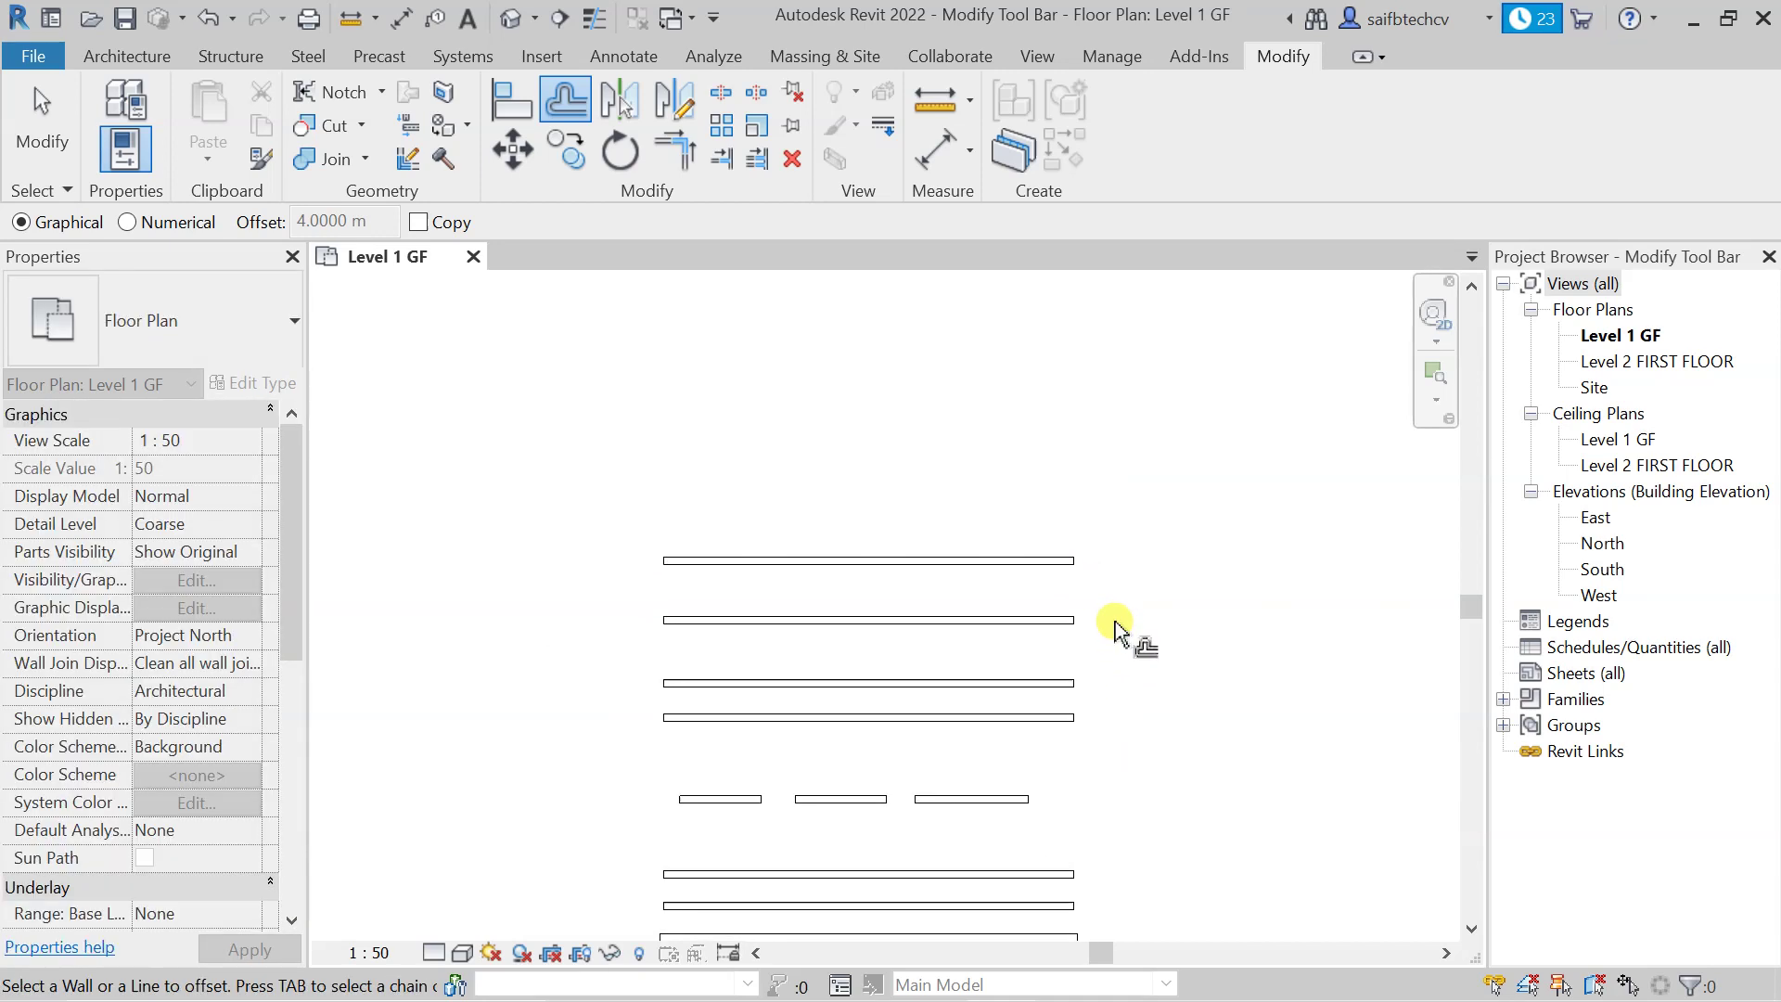